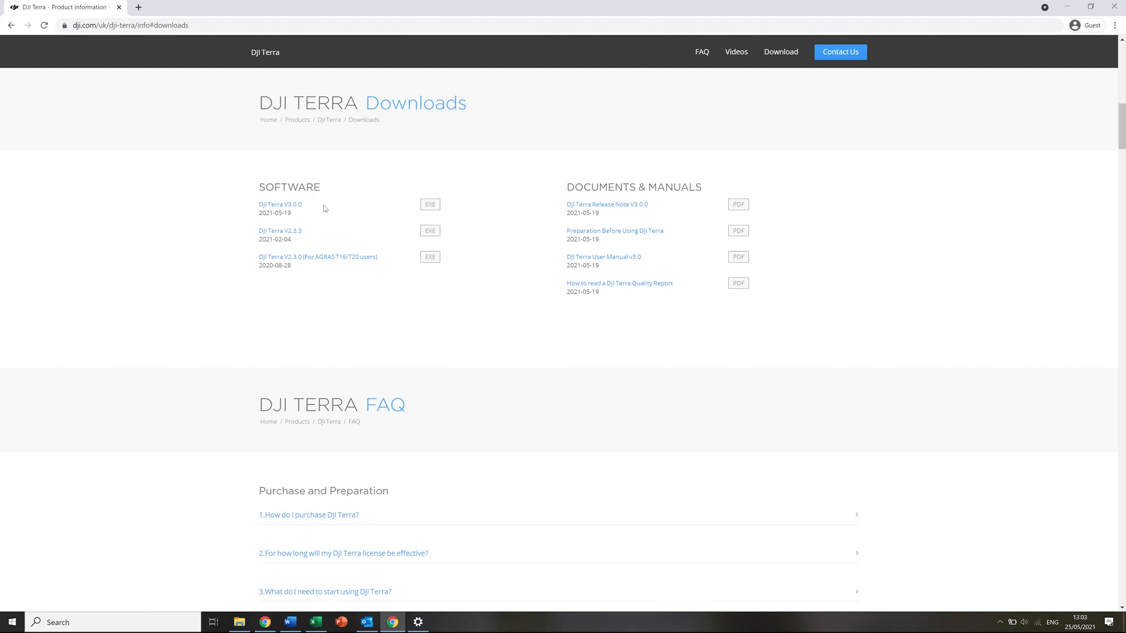
Download DJI Terra V3.0.0 and install it in English with a desktop shortcut, launching it on completion
click(431, 207)
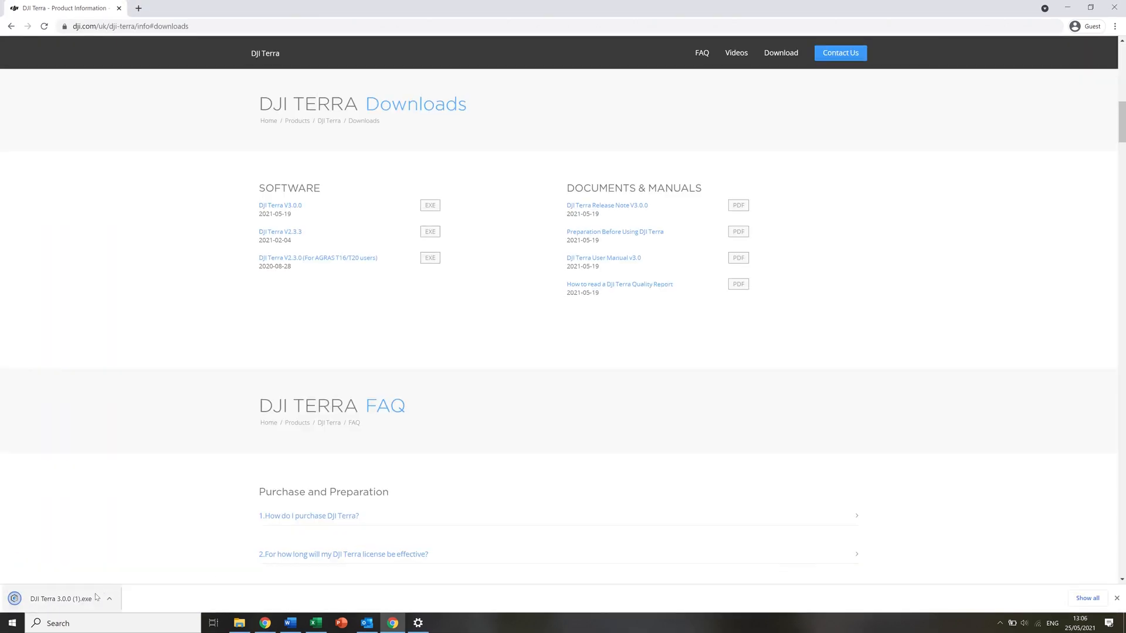
click(61, 598)
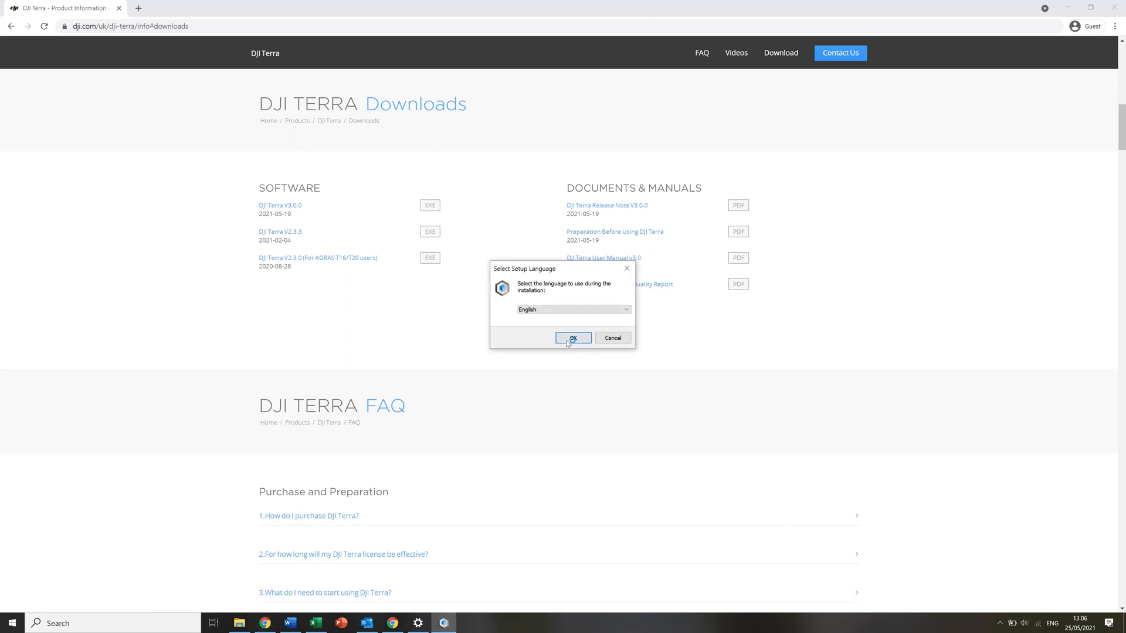
click(570, 338)
click(618, 394)
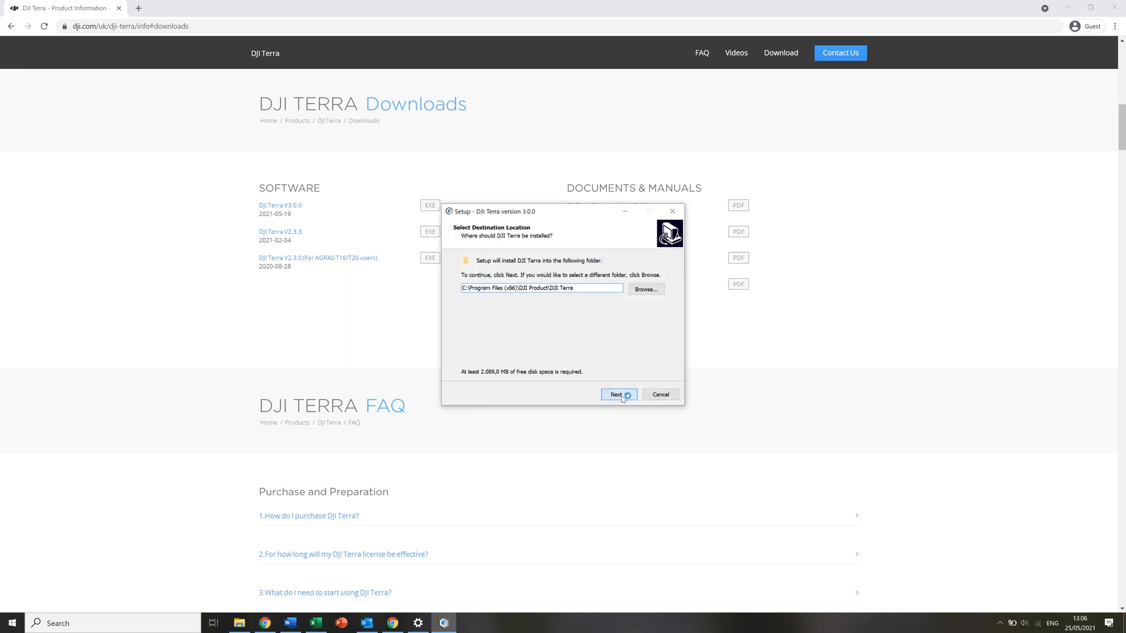
click(622, 398)
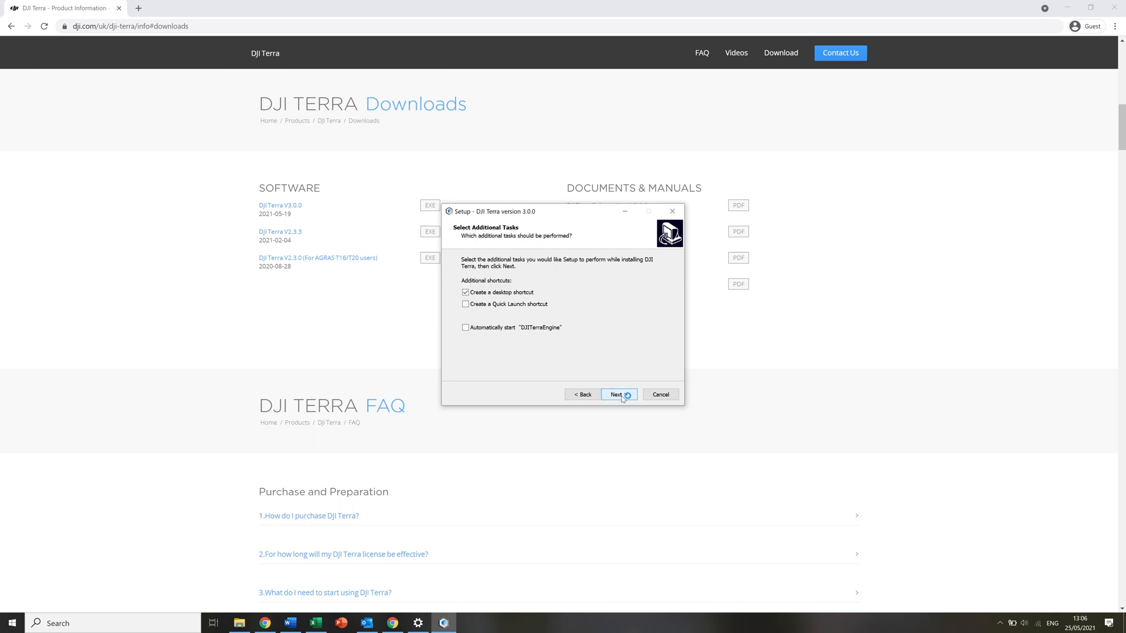
click(622, 398)
click(621, 396)
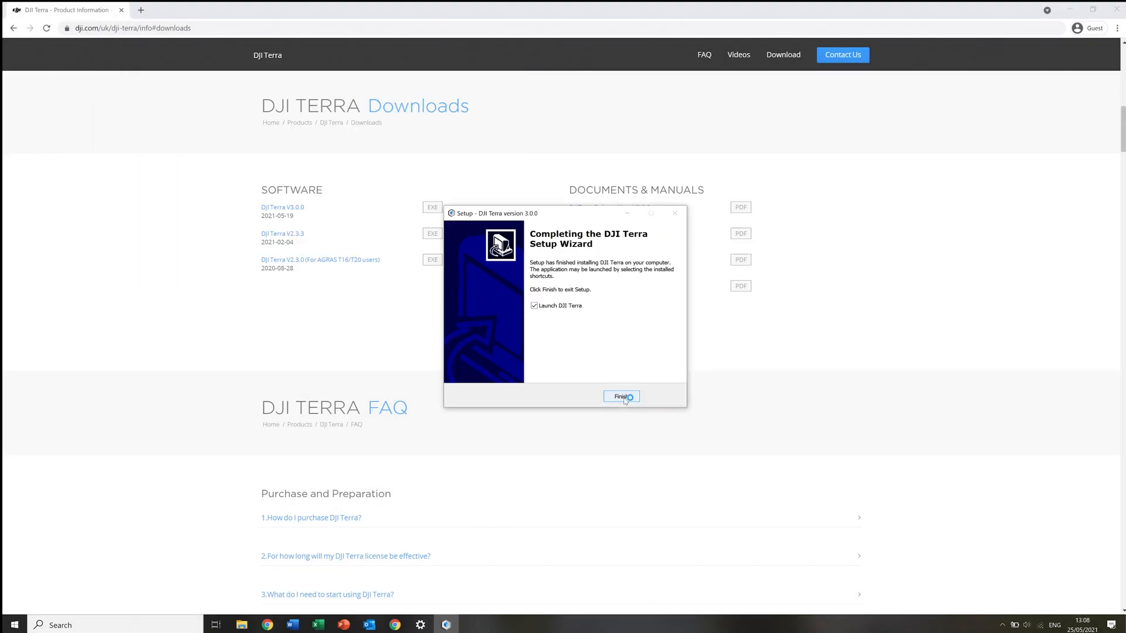
click(621, 397)
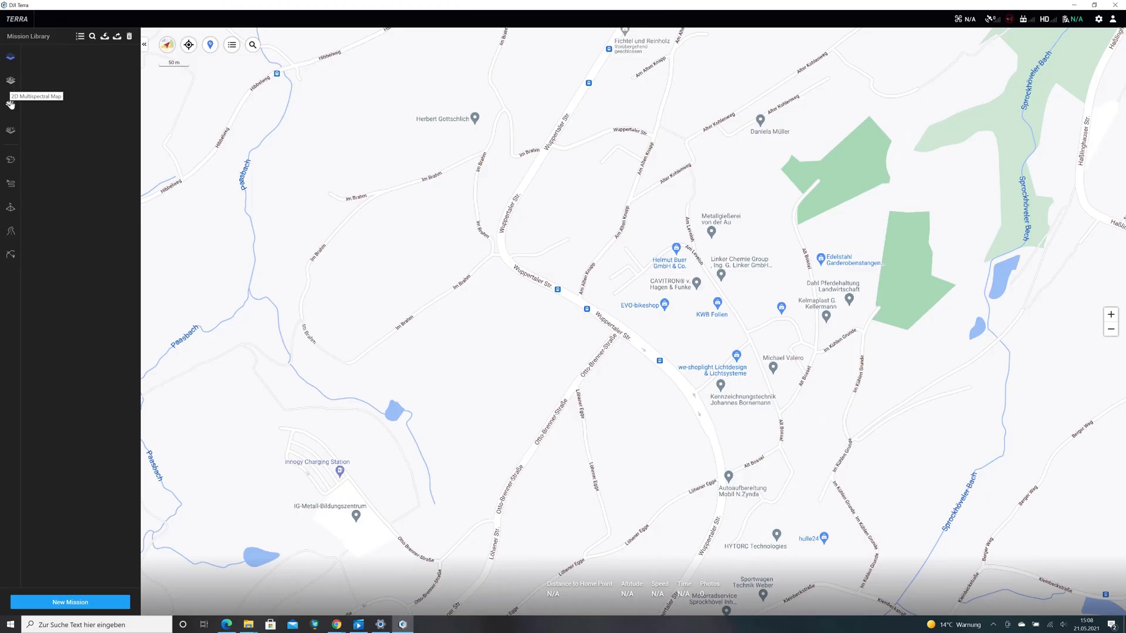
Check the account's activated licenses and their expiry dates
click(1113, 20)
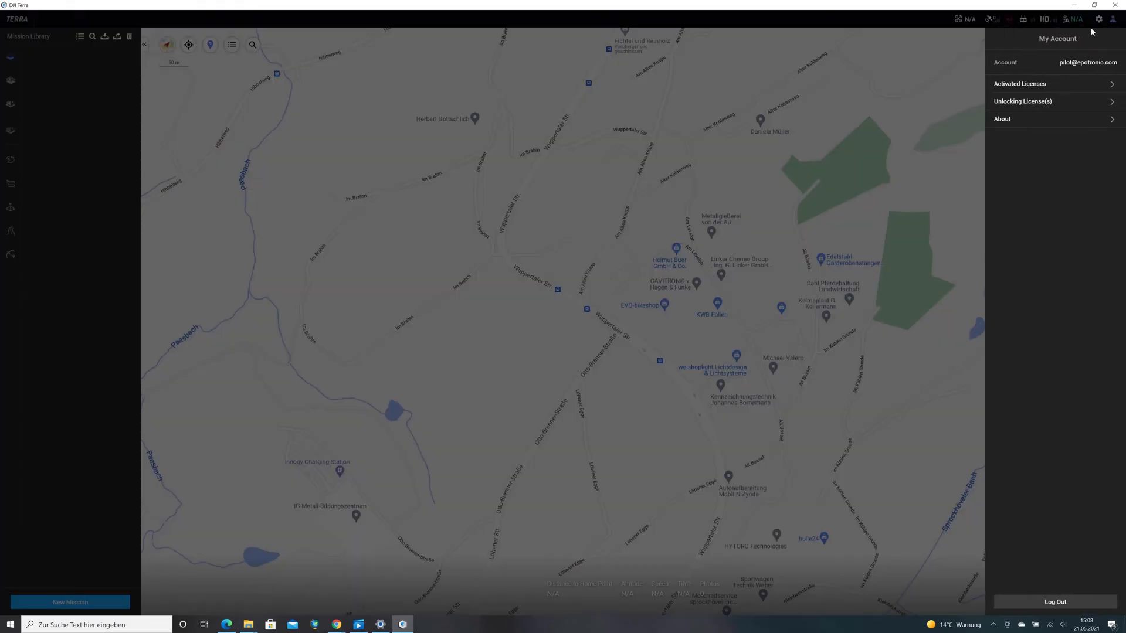
click(1015, 88)
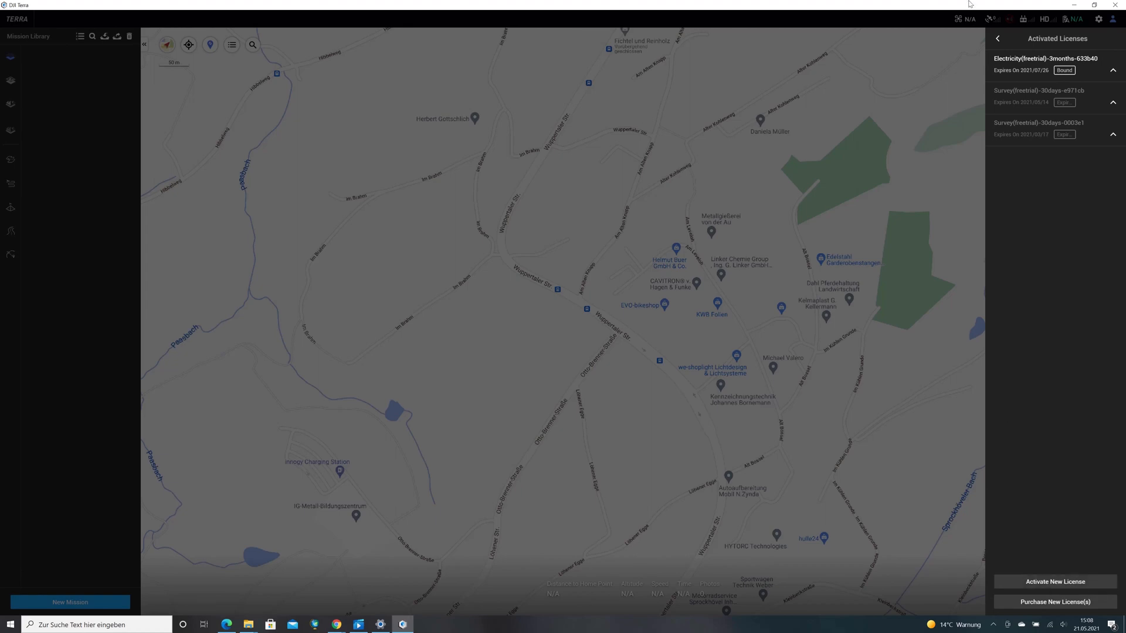
click(998, 40)
click(932, 85)
Create a new 3D Model reconstruction mission named "P1 test"
click(69, 600)
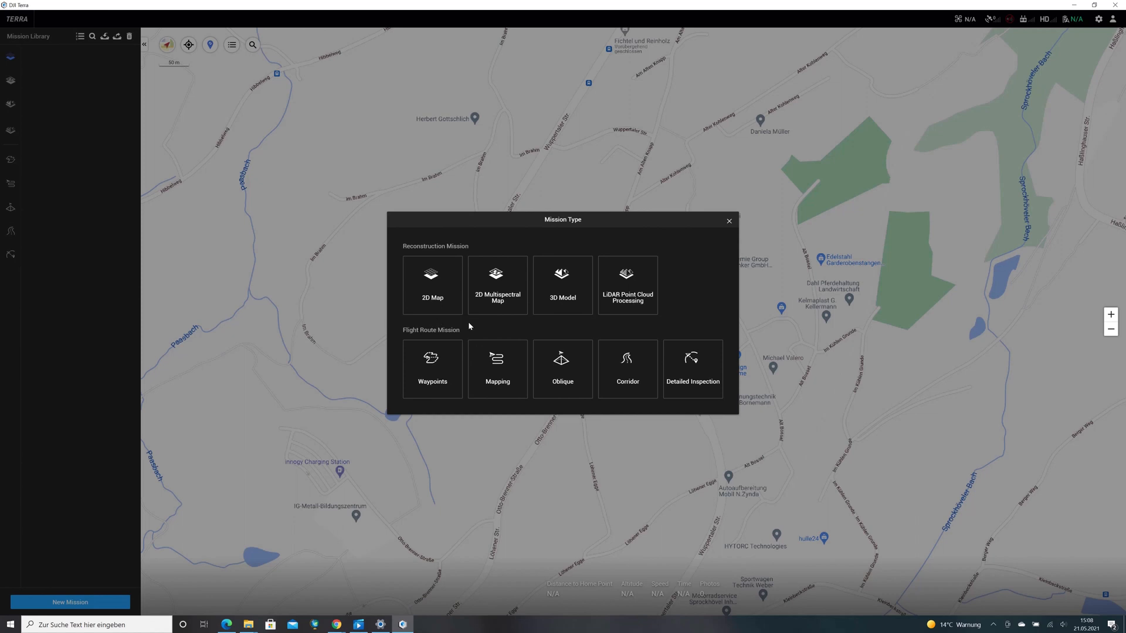
click(563, 297)
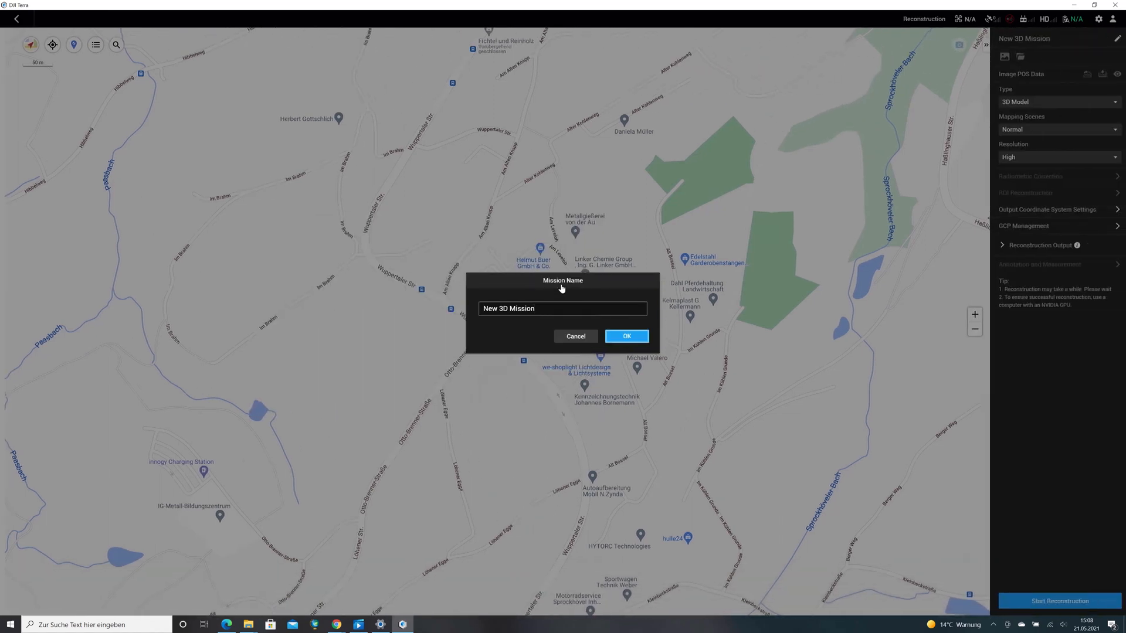
drag(535, 309, 449, 306)
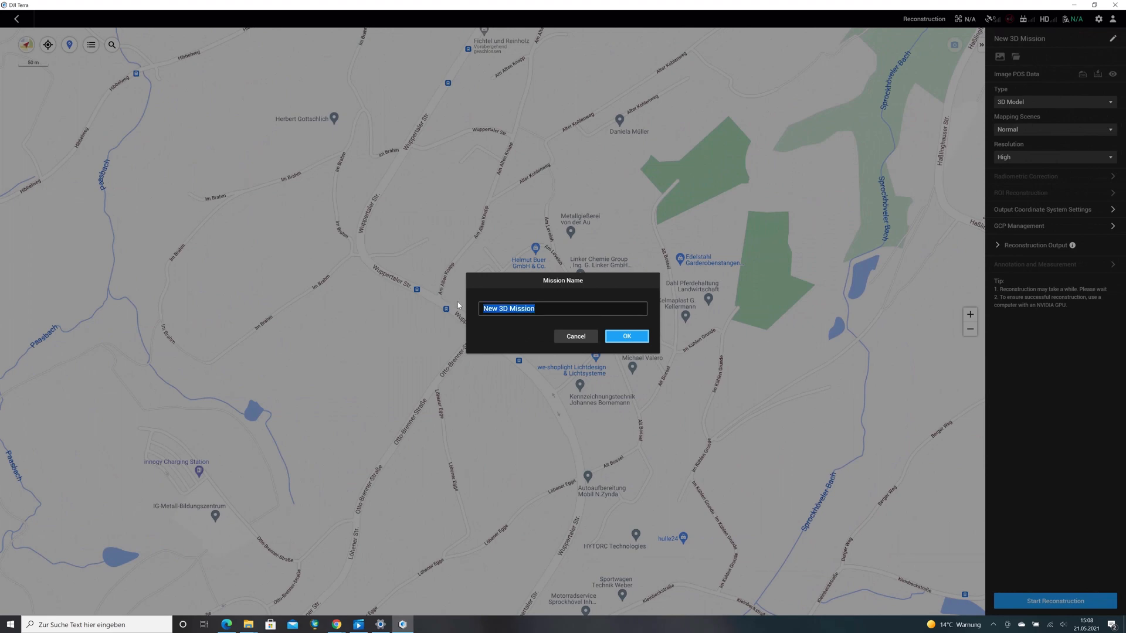
text(P1 test)
click(630, 338)
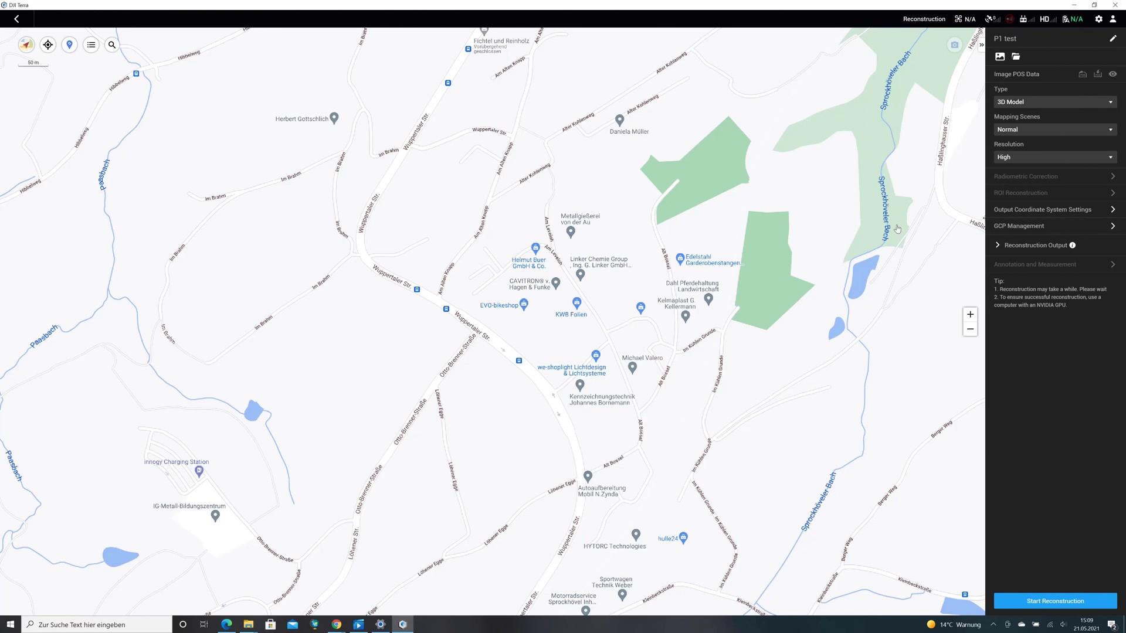
click(1000, 57)
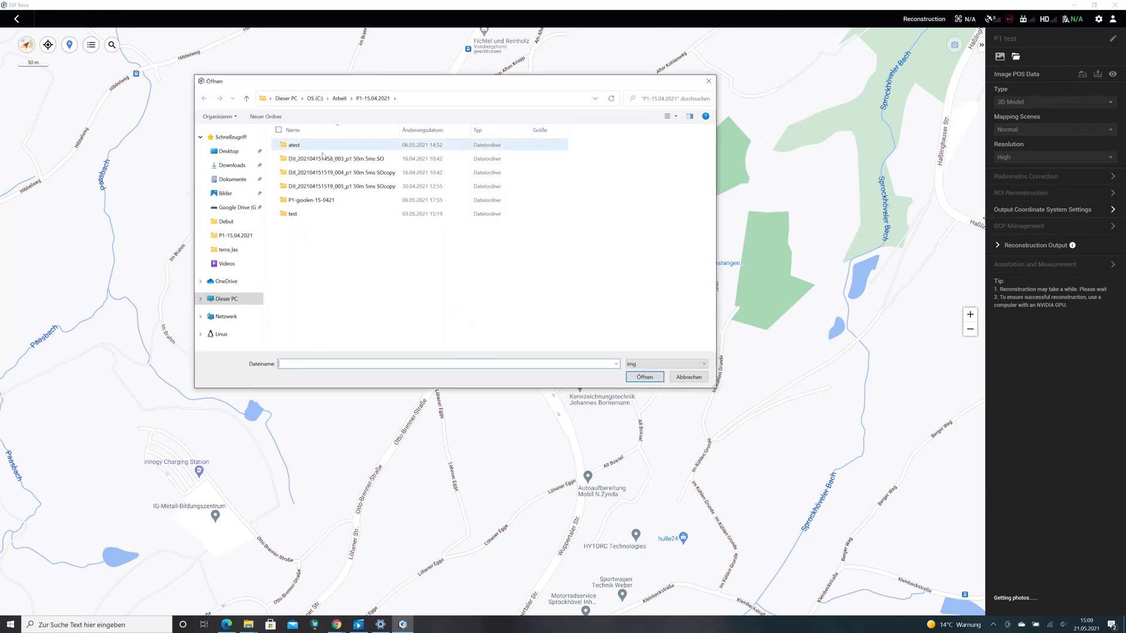
double_click(306, 187)
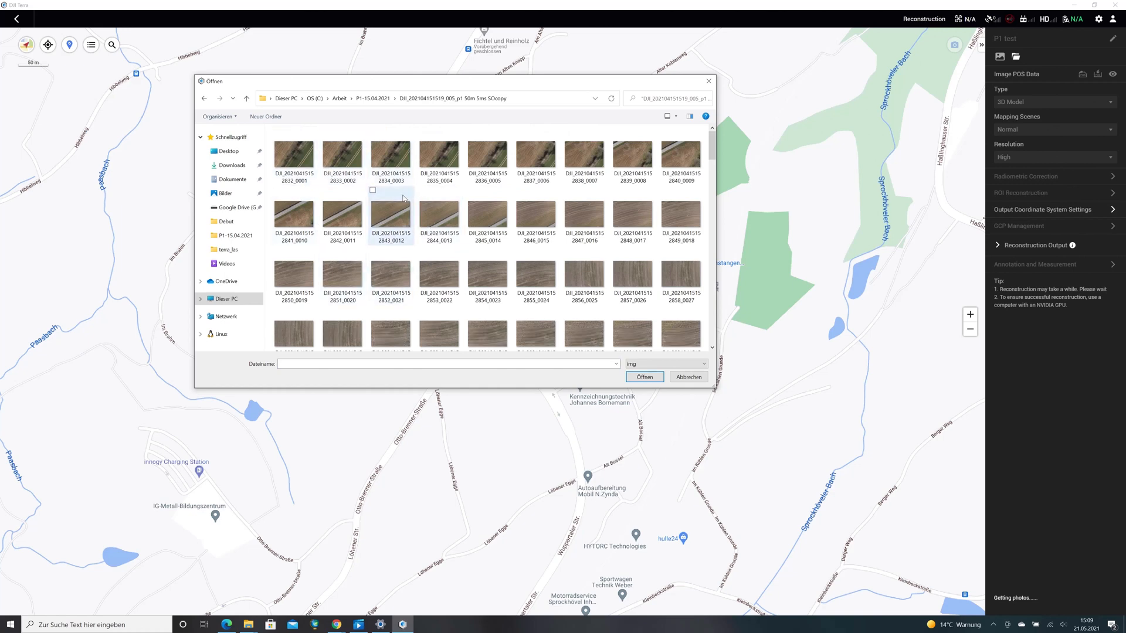
key(ctrl+a)
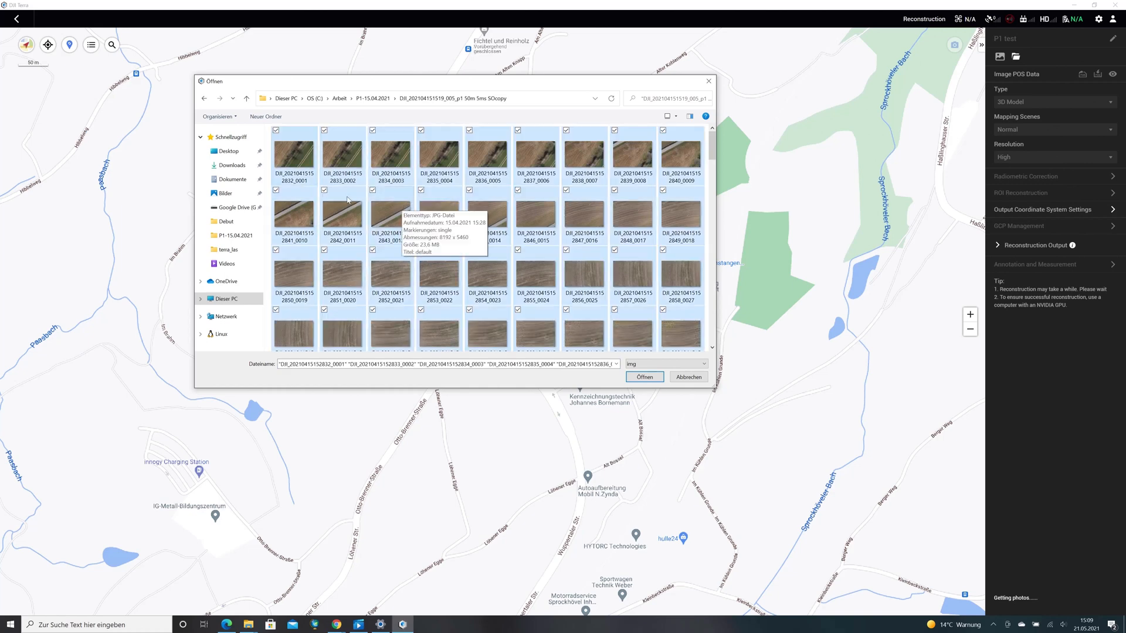
click(643, 377)
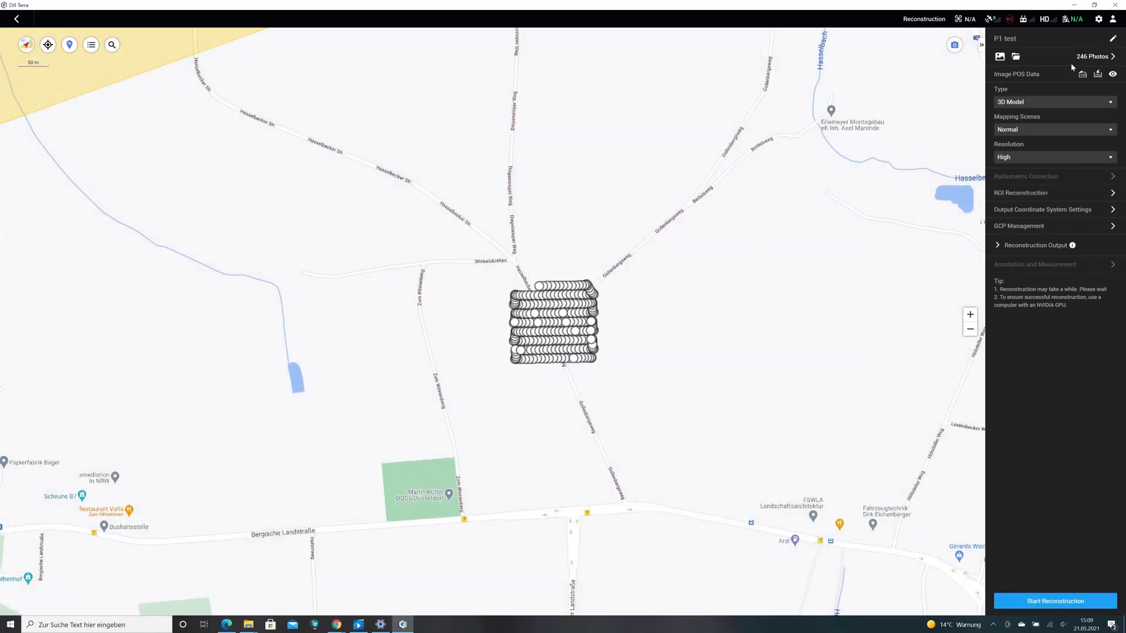
Review the list of imported photos in the mission's photo folder
click(1111, 57)
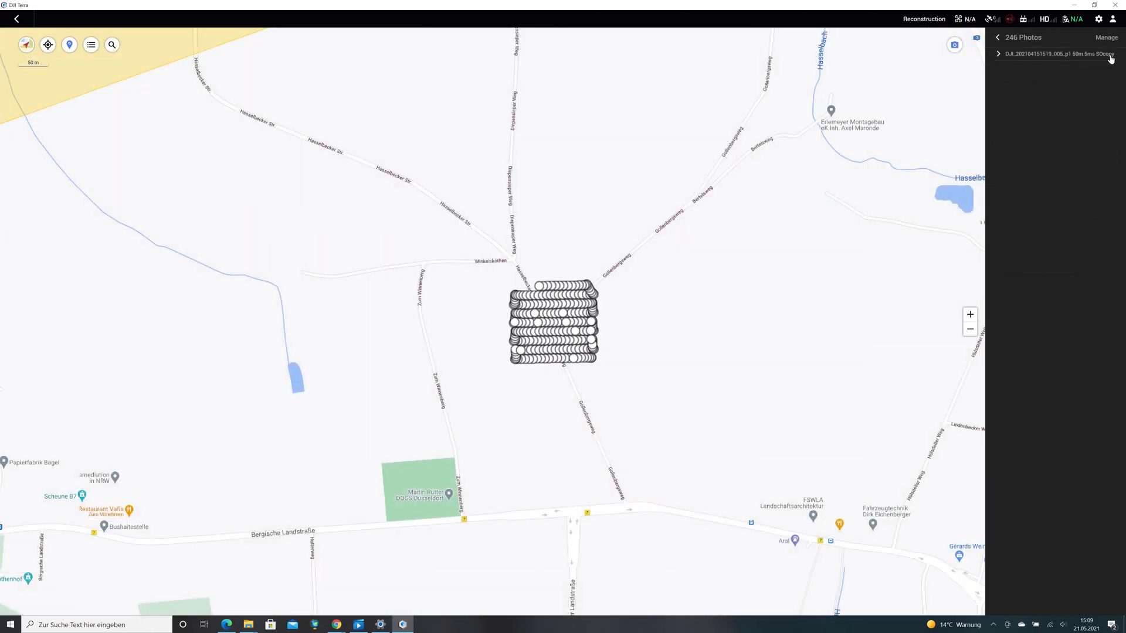
click(997, 54)
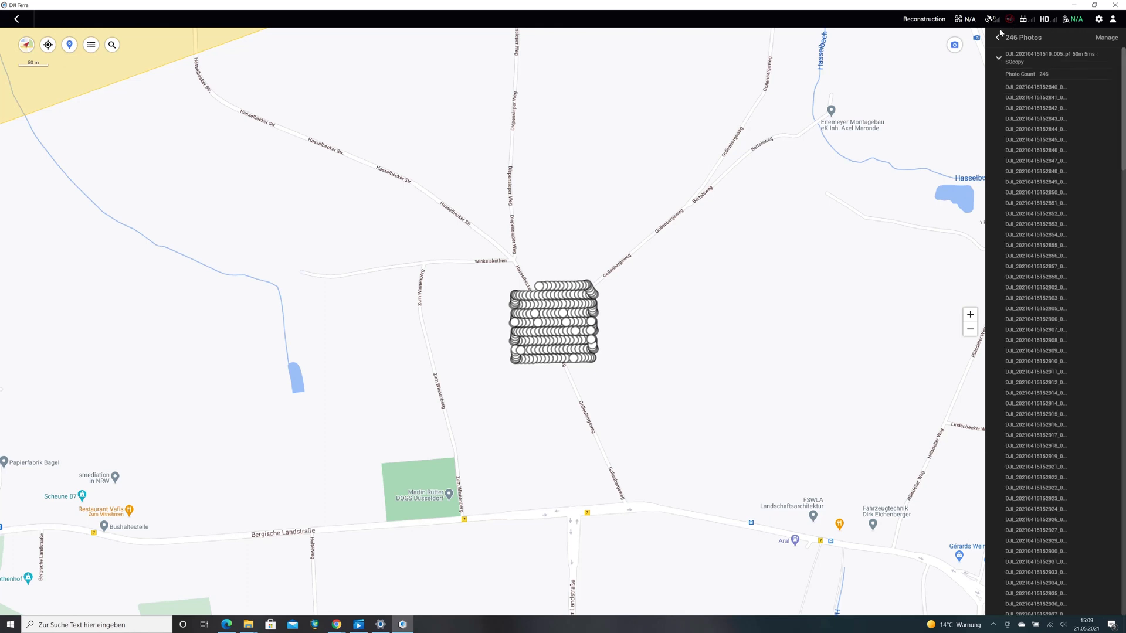
click(998, 39)
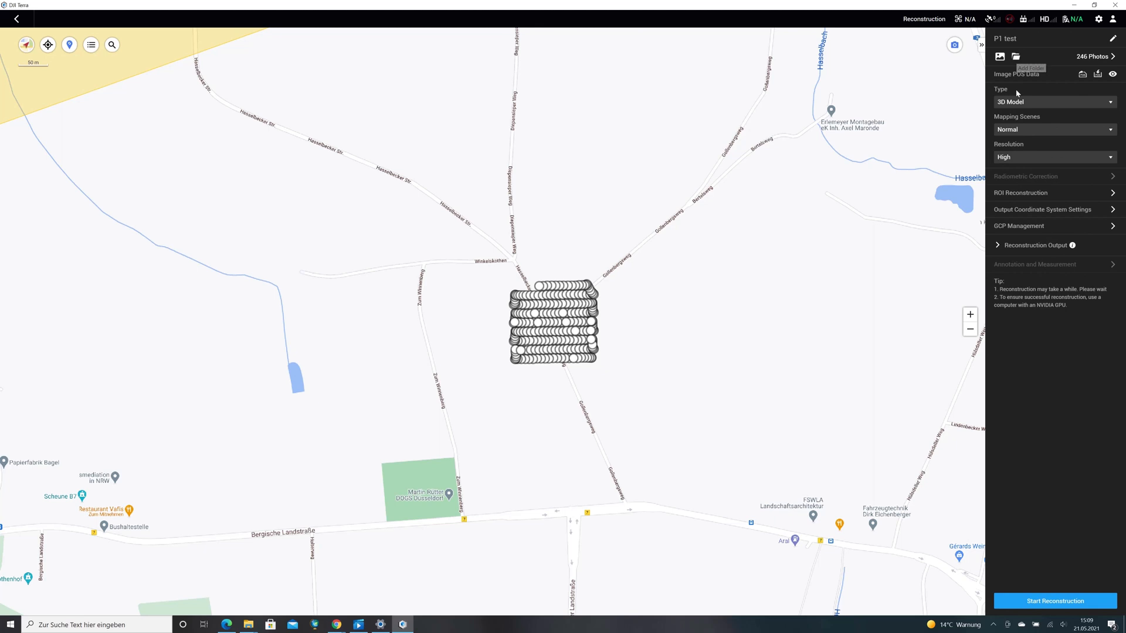
Examine the available options for reconstruction type, mapping scene and resolution
click(1021, 103)
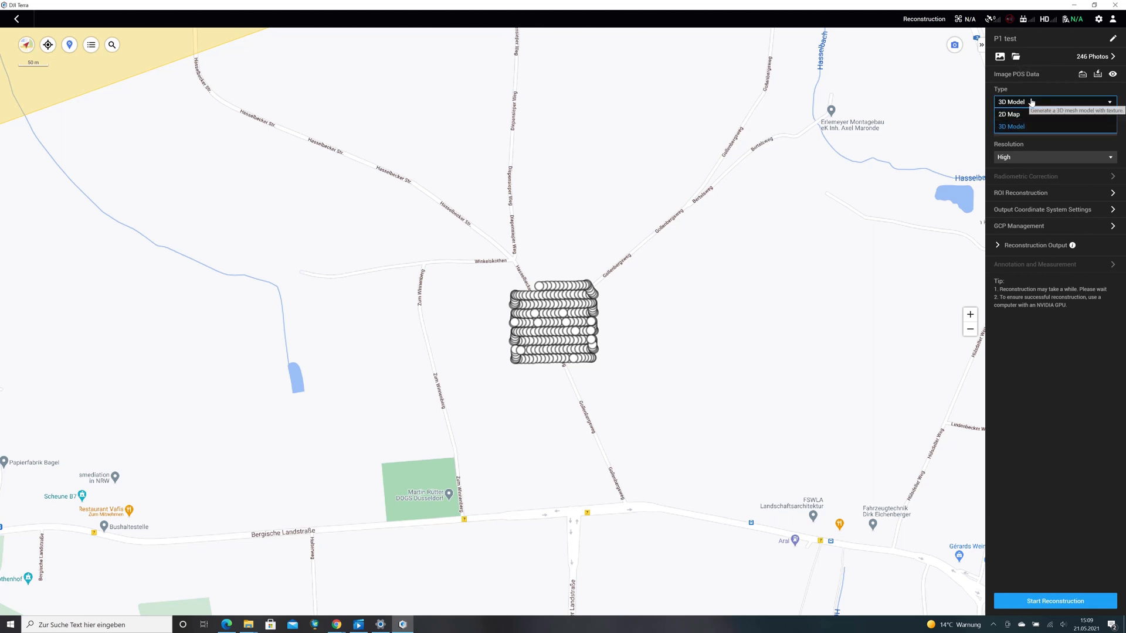
click(1031, 101)
click(1021, 130)
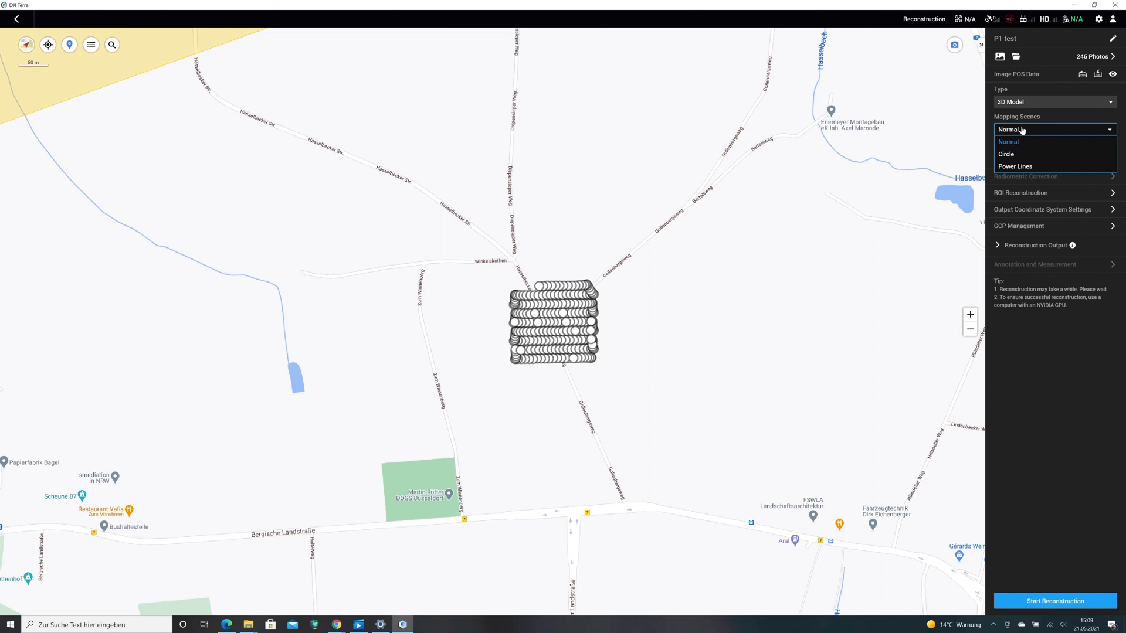
click(1022, 130)
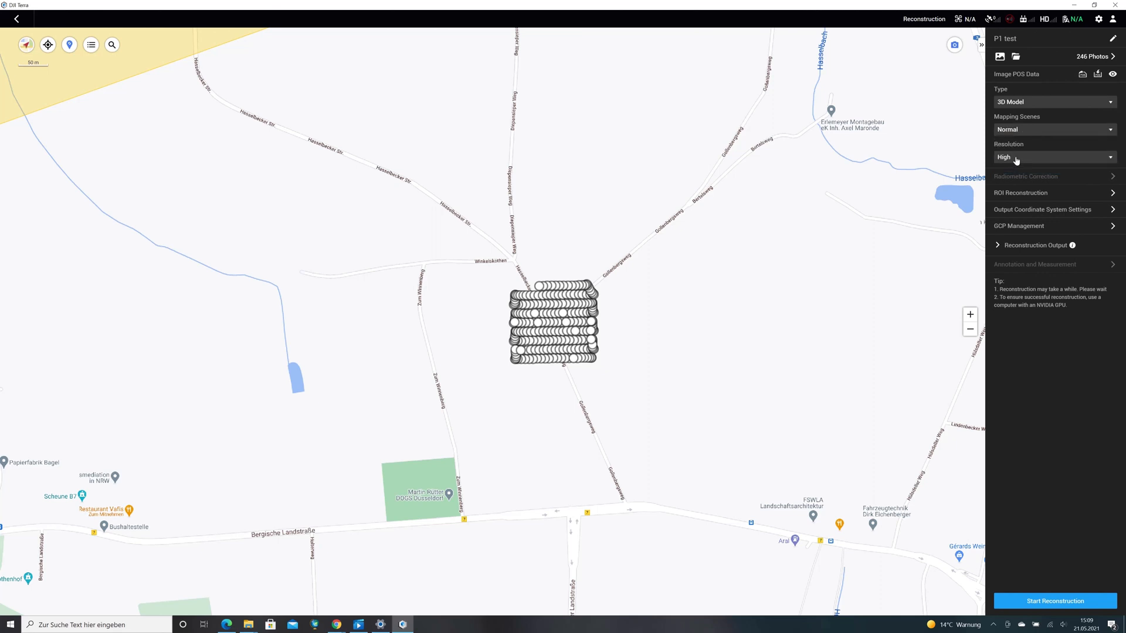
click(1016, 158)
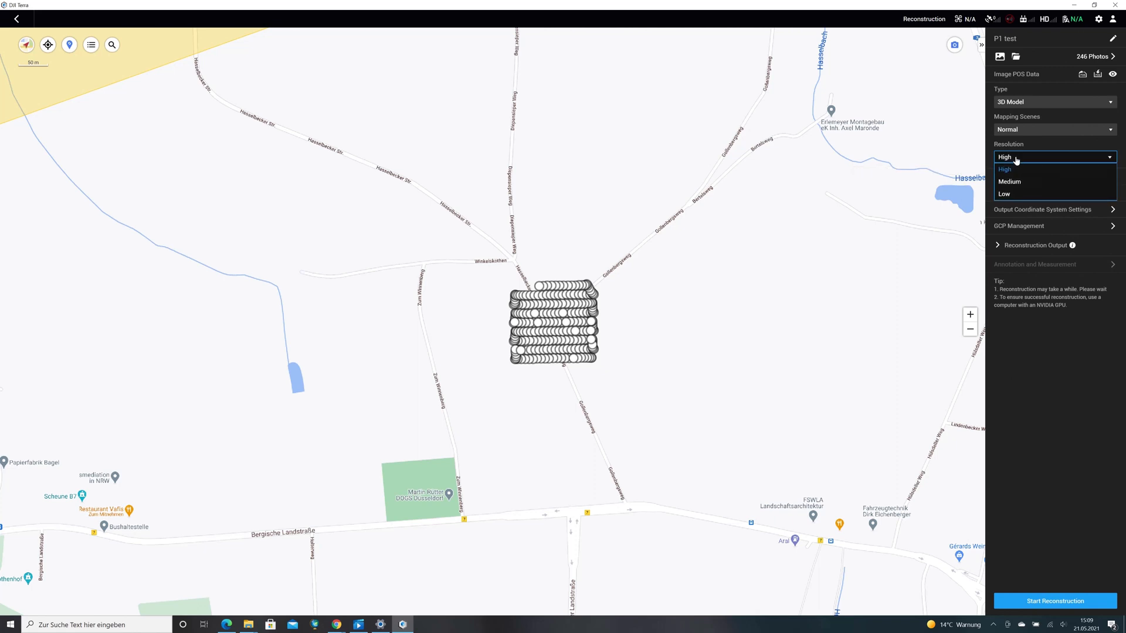
click(1016, 160)
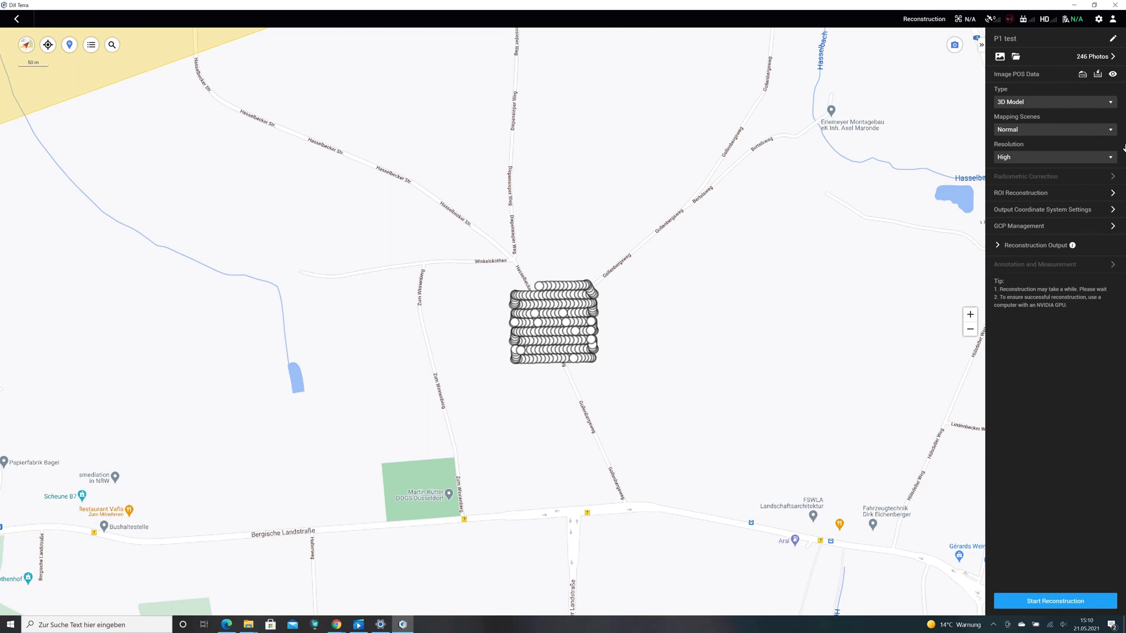
Inspect the output coordinate system settings and the available altitude options
click(1114, 209)
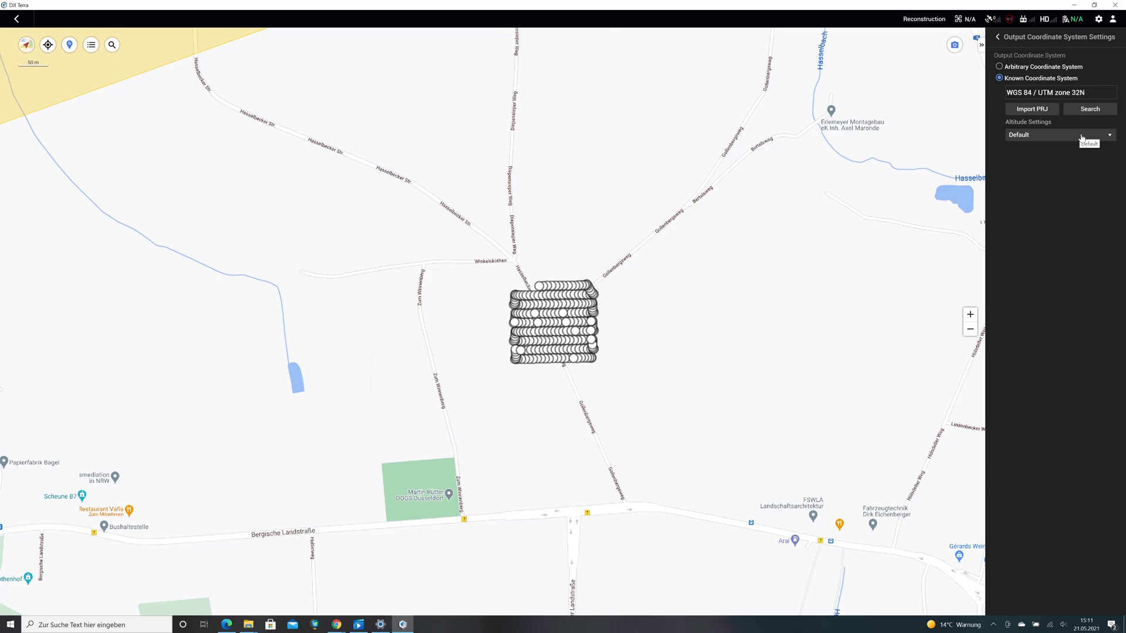
click(1081, 136)
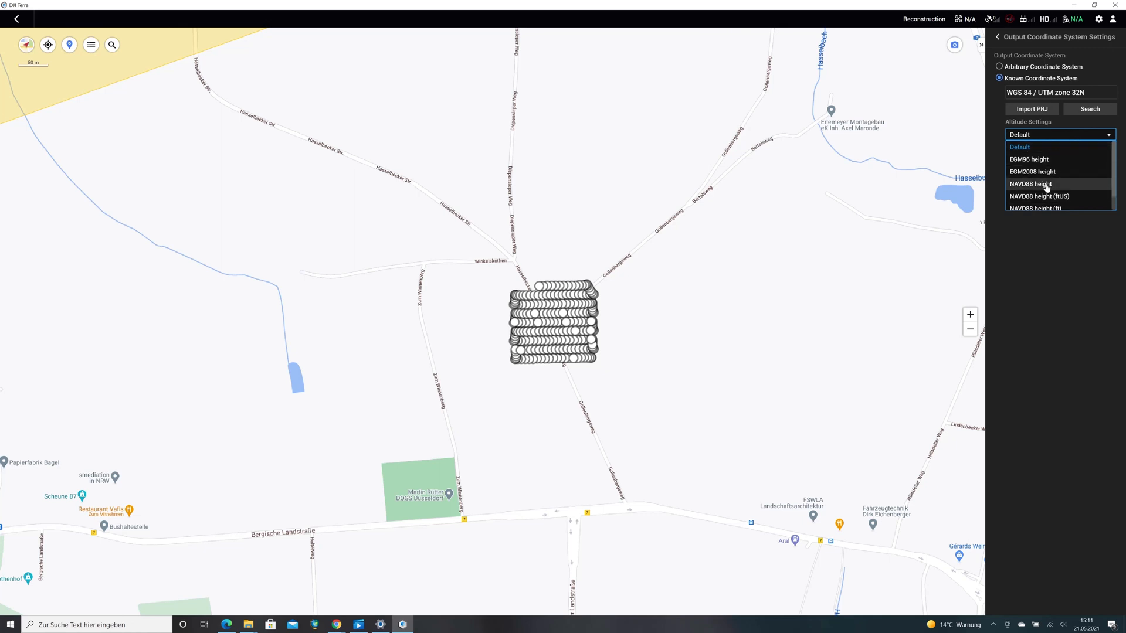
click(1091, 136)
click(999, 37)
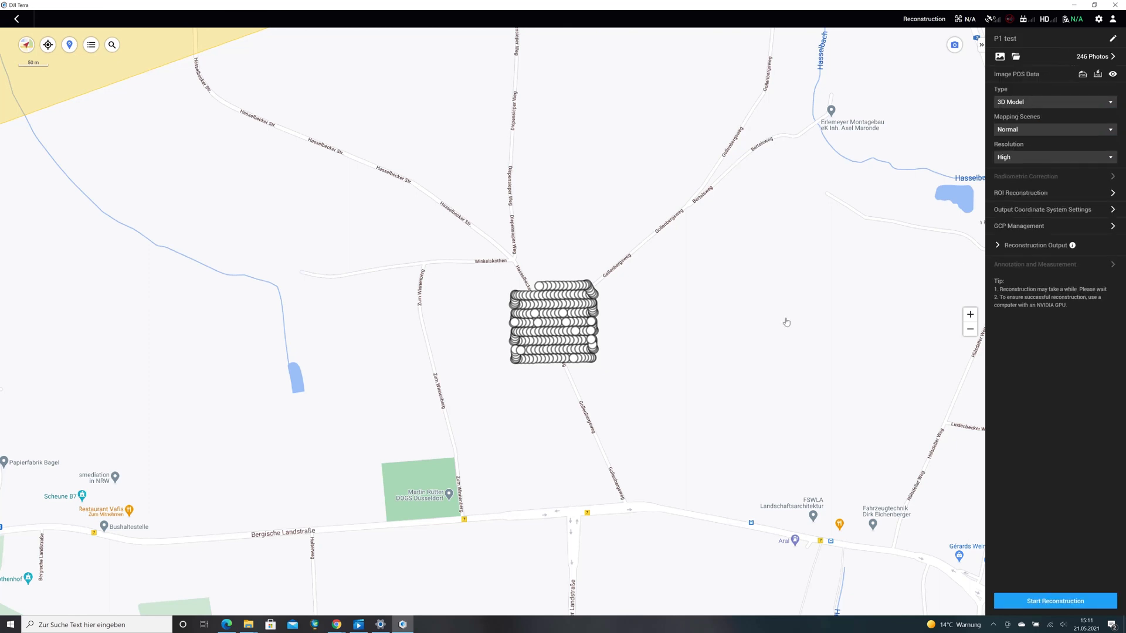
click(1112, 226)
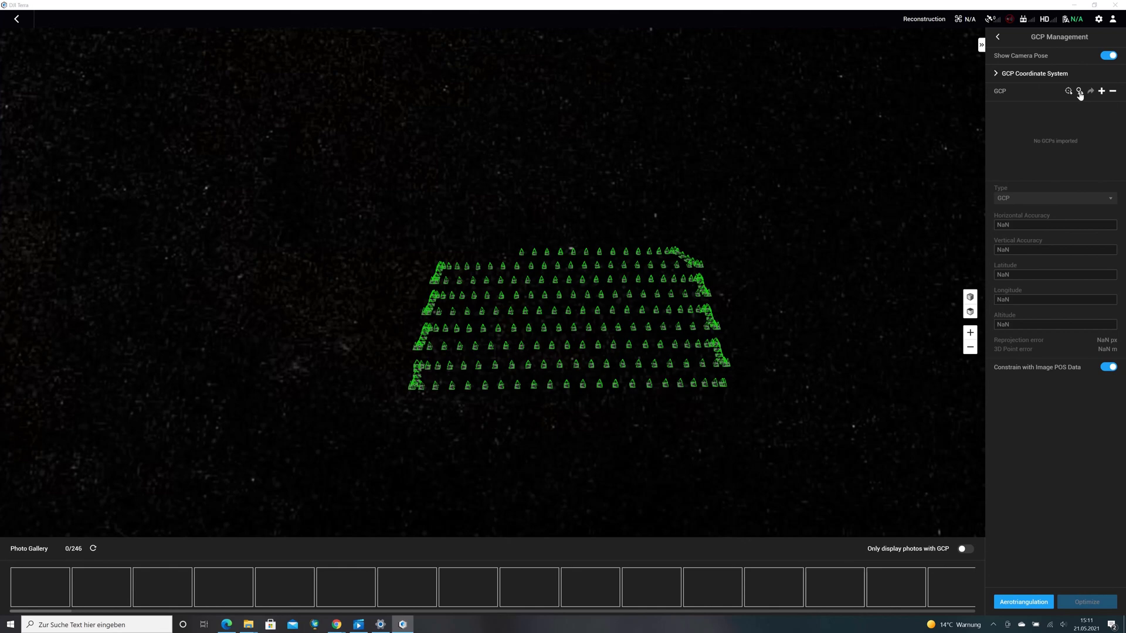
click(1079, 91)
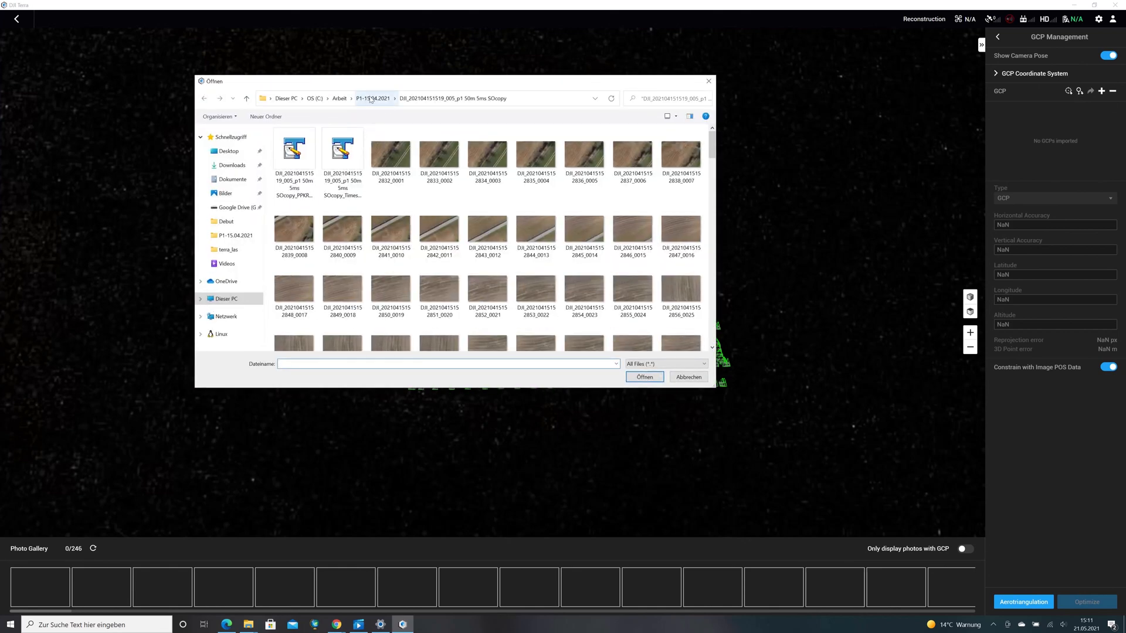
click(370, 99)
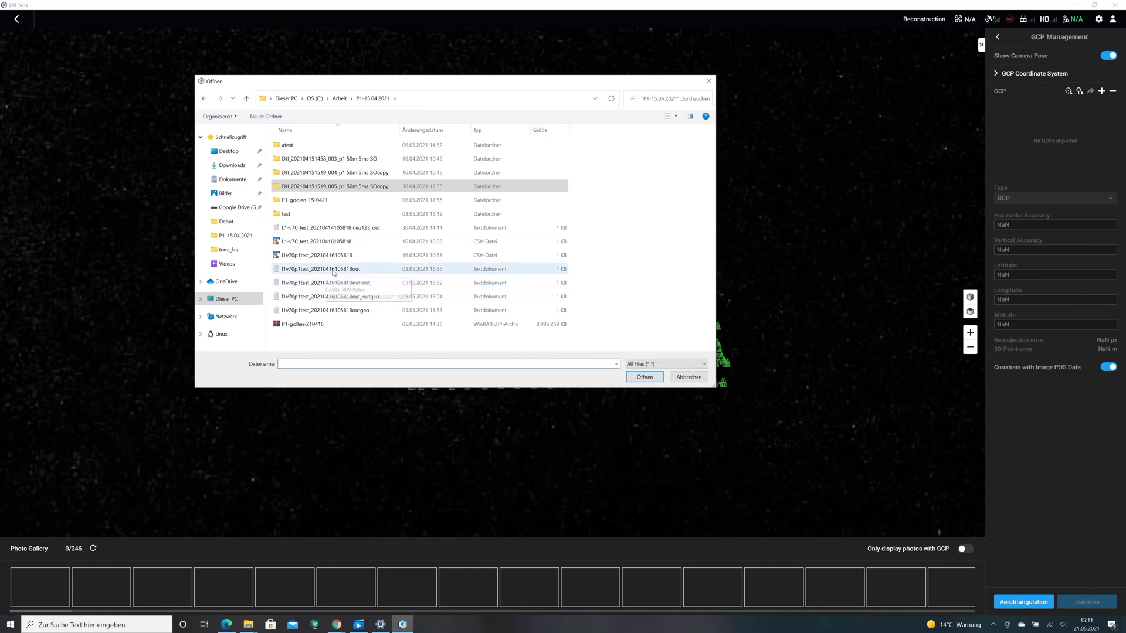
click(336, 271)
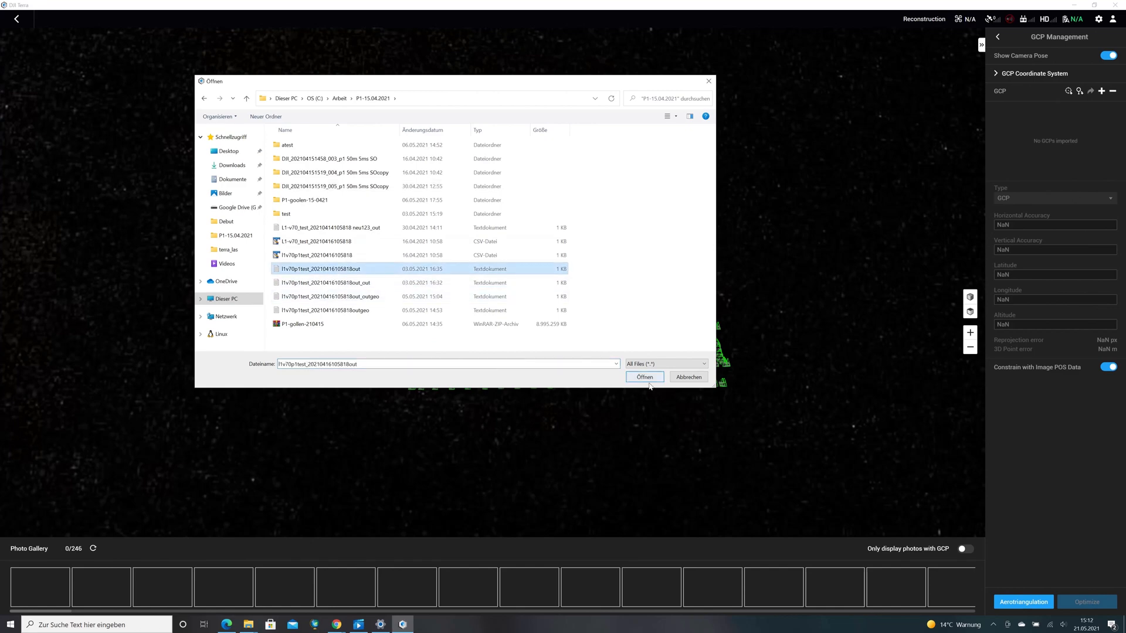
click(644, 377)
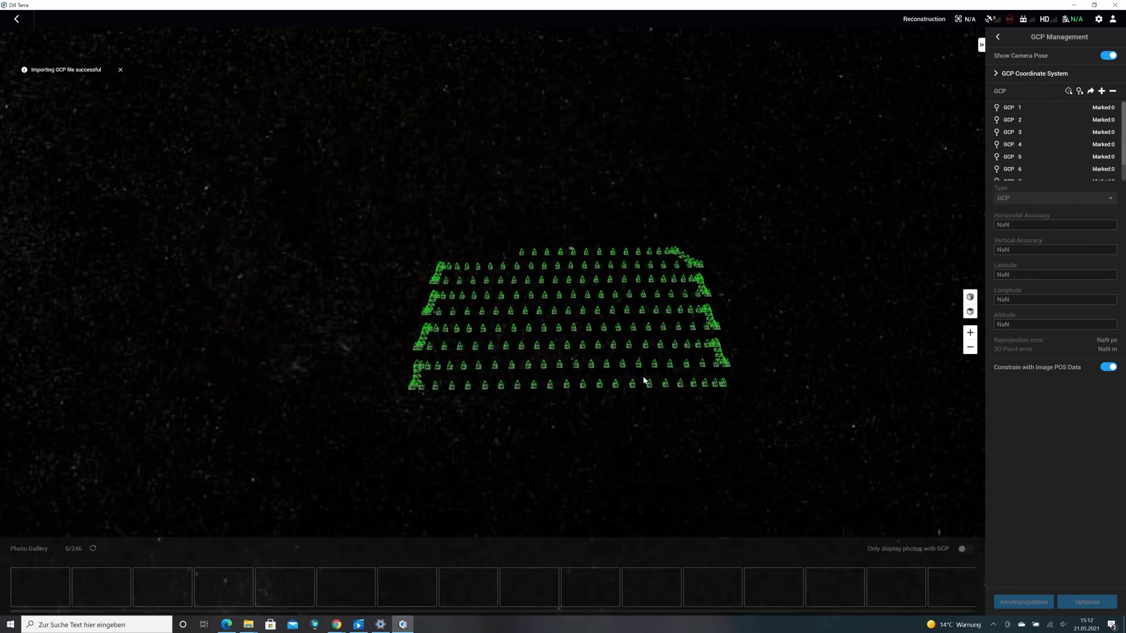
Limit the photo gallery to images containing control point 1 and open the first one in the preview
click(1019, 109)
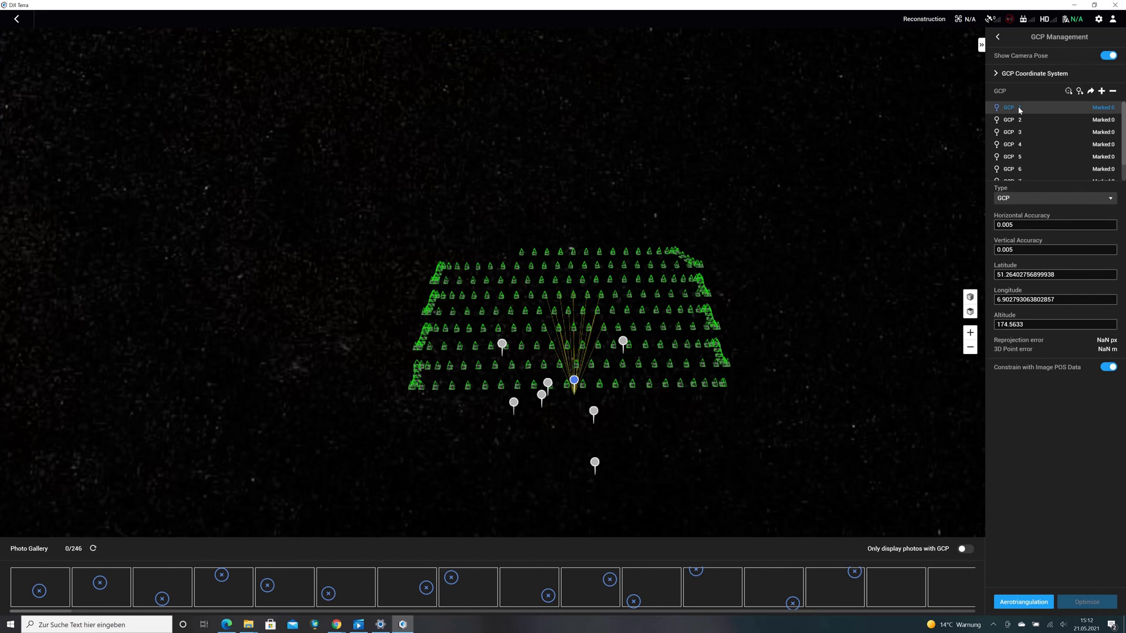
click(965, 550)
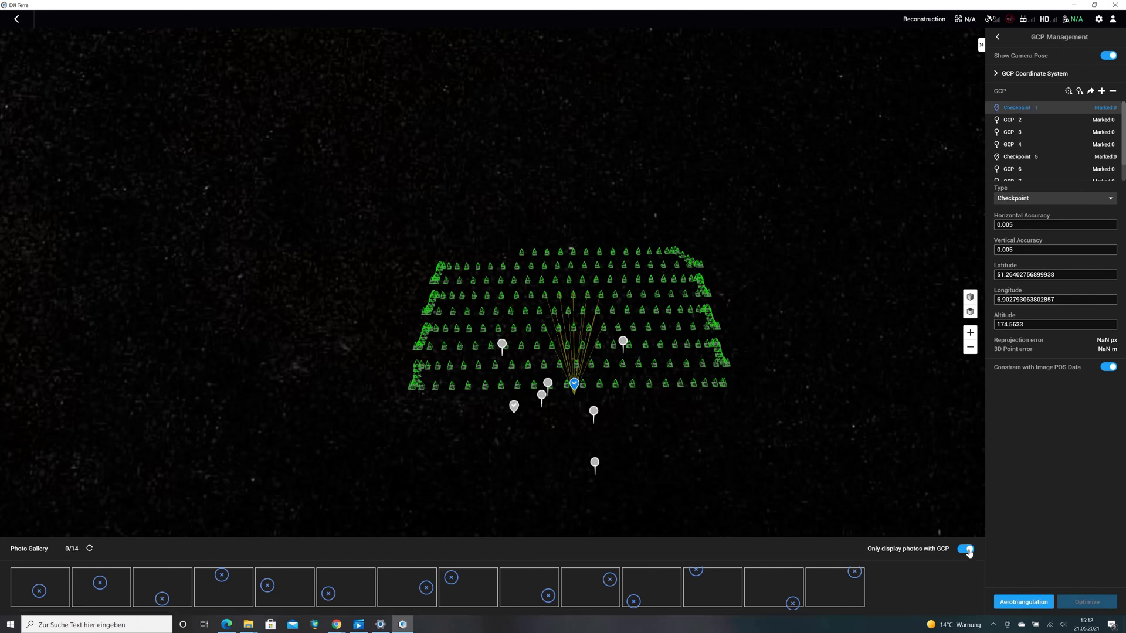
click(53, 589)
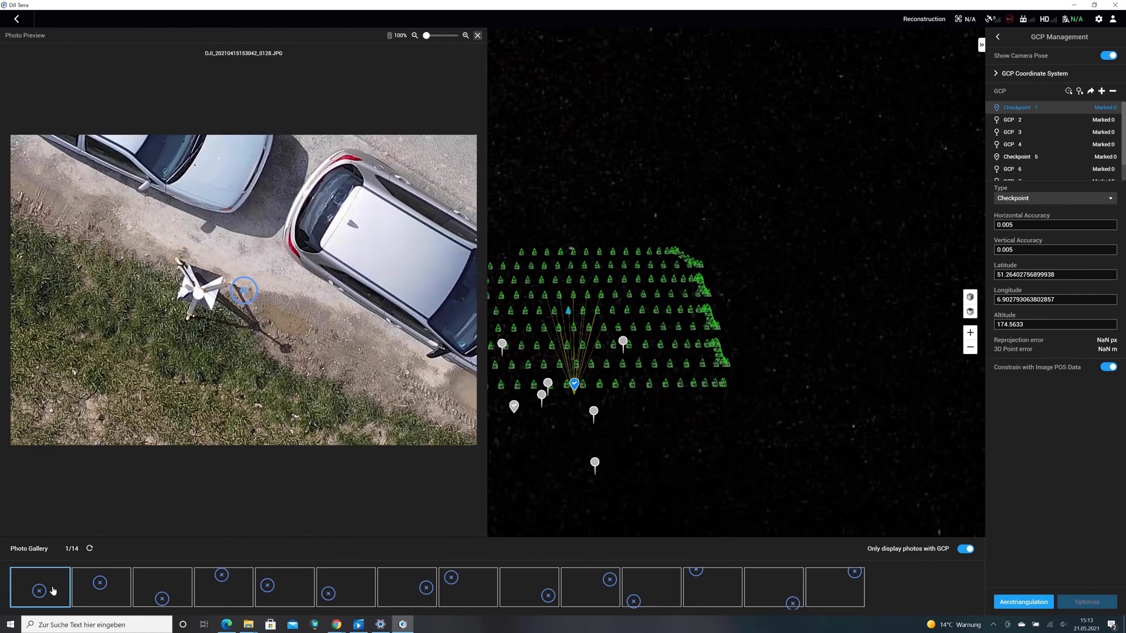
Mark the centre of the ground target for GCP 2 in its first three photos
click(91, 588)
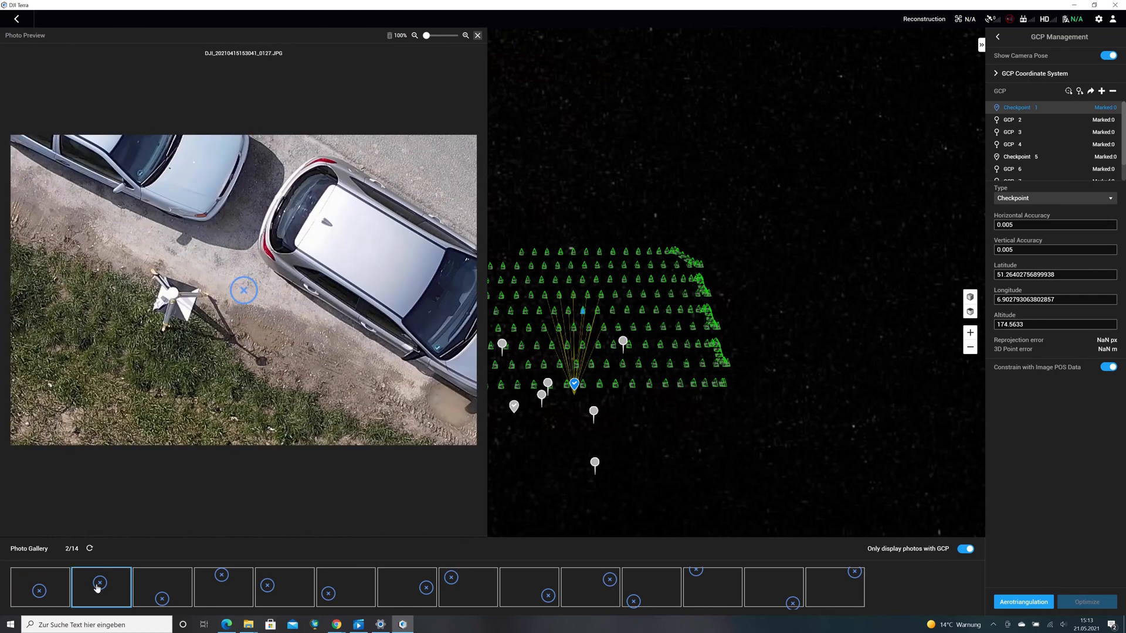
click(1022, 119)
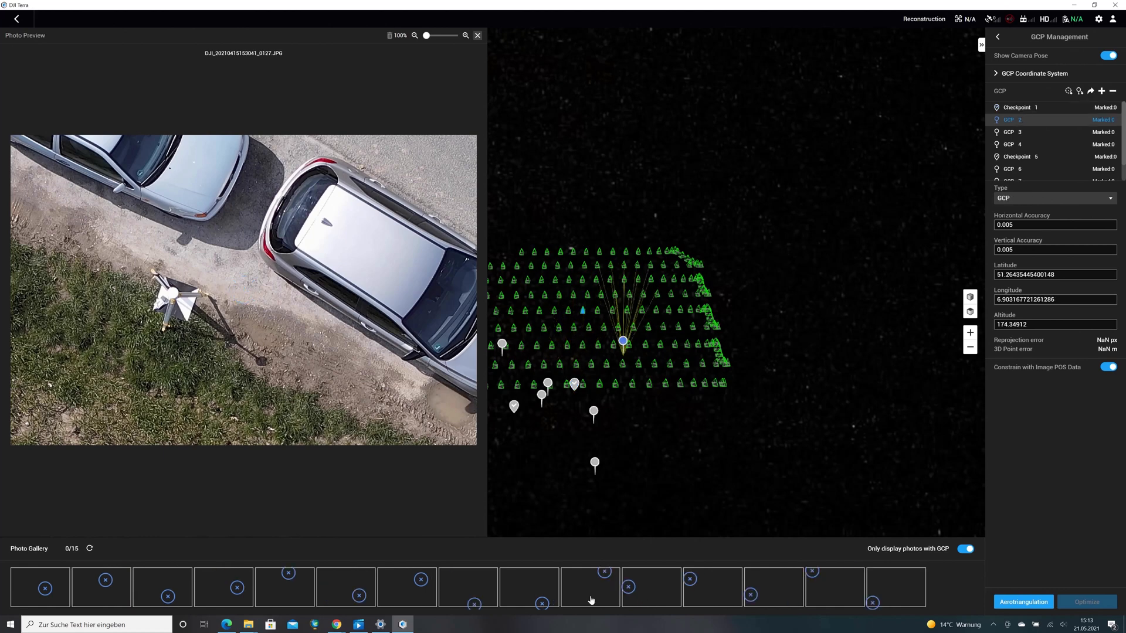
click(59, 584)
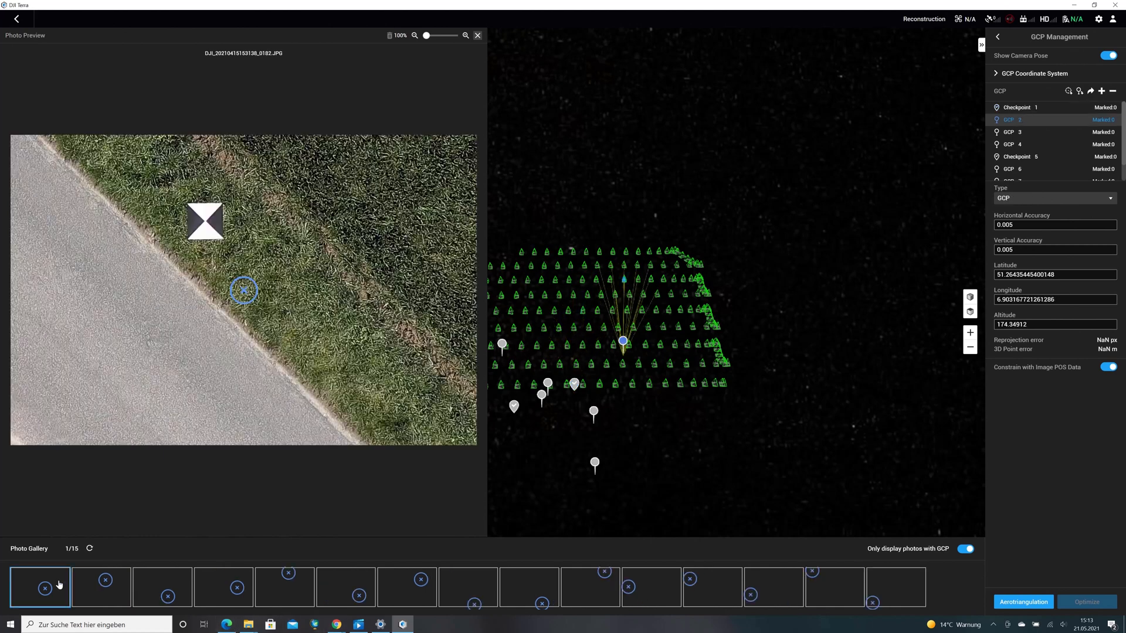
click(205, 223)
click(99, 589)
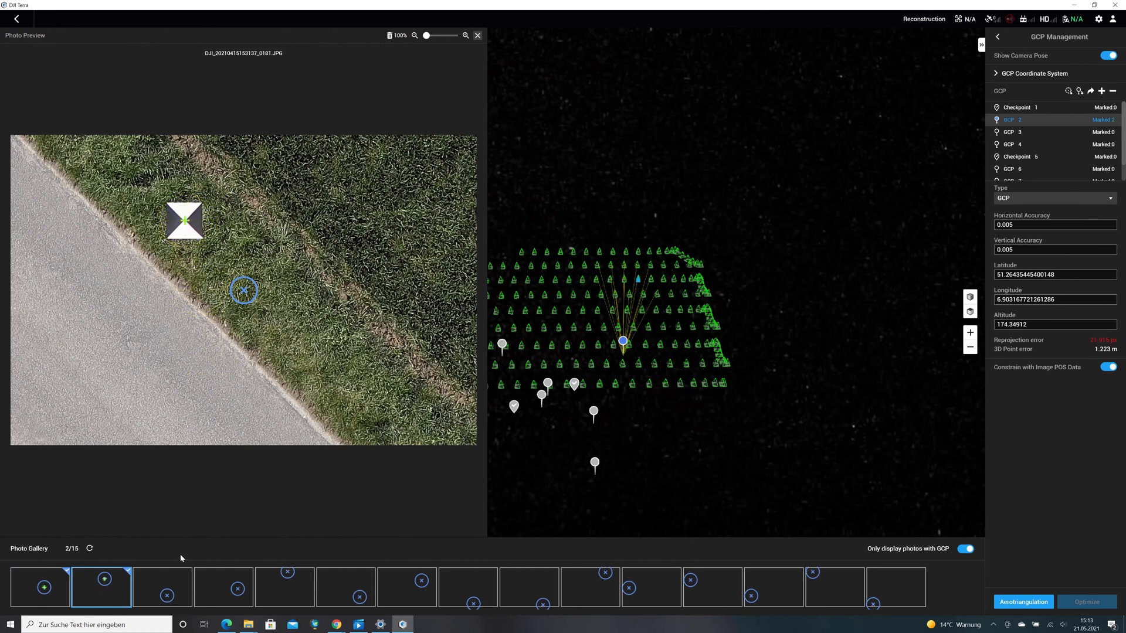
click(164, 582)
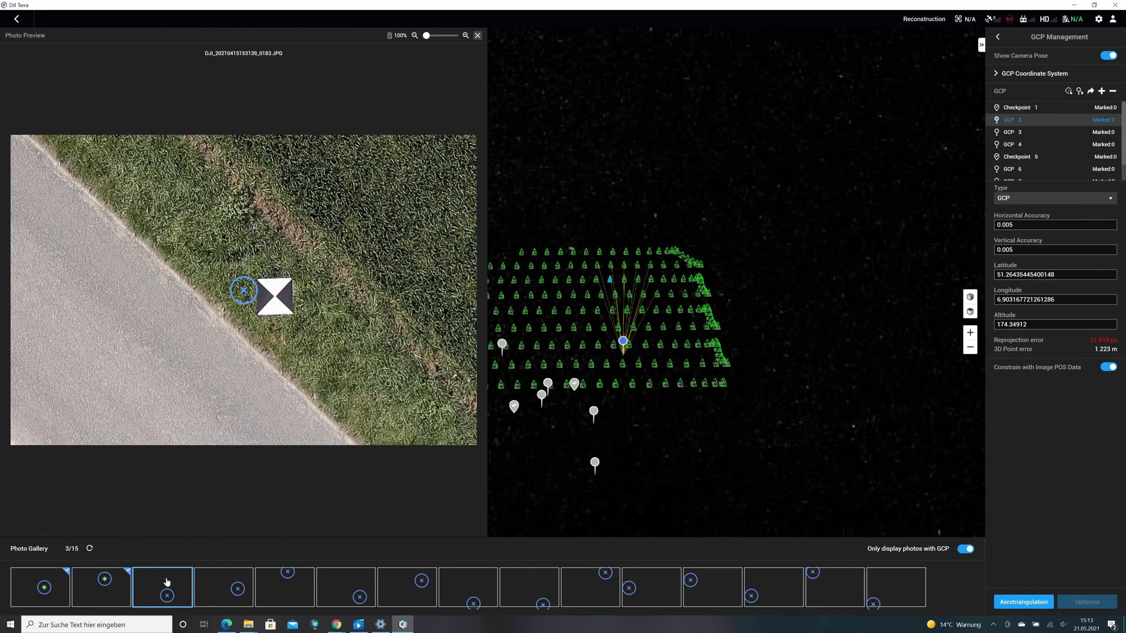
click(274, 300)
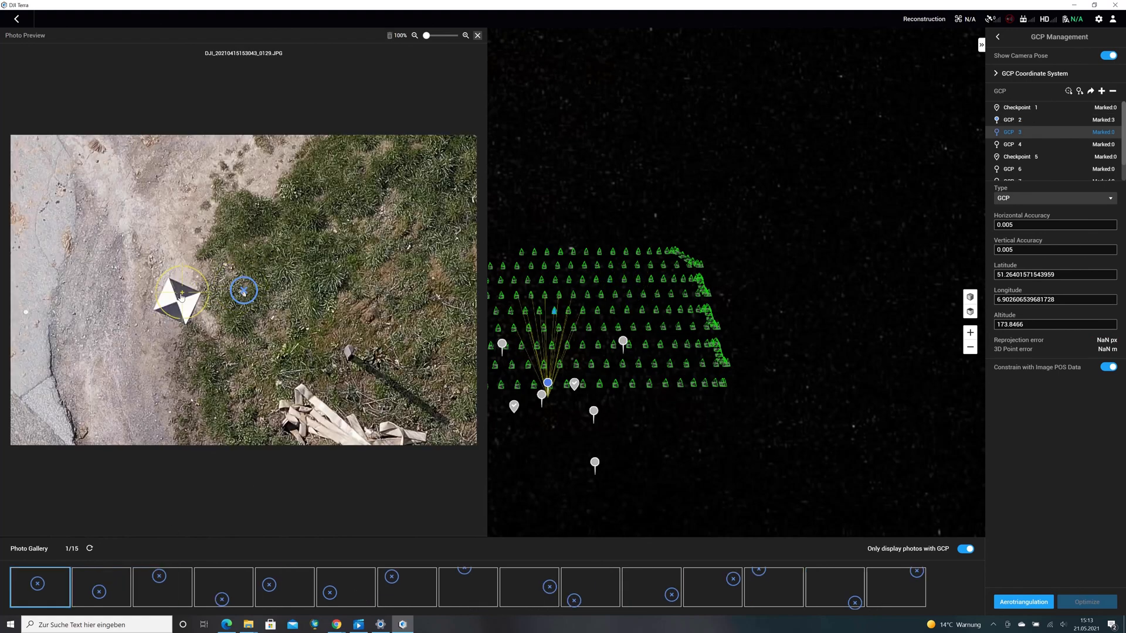
Mark the centre of the ground target for GCP 3 in its first three photos
click(202, 302)
click(162, 586)
click(209, 297)
Mark the centre of the ground target for GCP 4 in its first three photos
click(1028, 144)
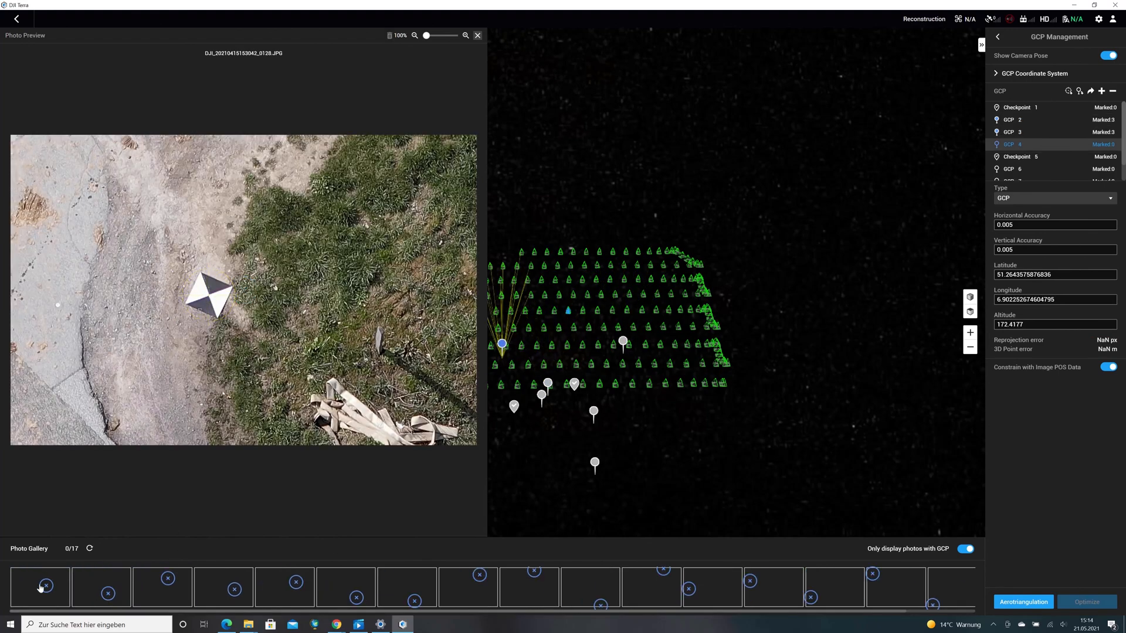
click(43, 587)
click(186, 226)
click(113, 579)
click(210, 235)
click(174, 587)
click(214, 301)
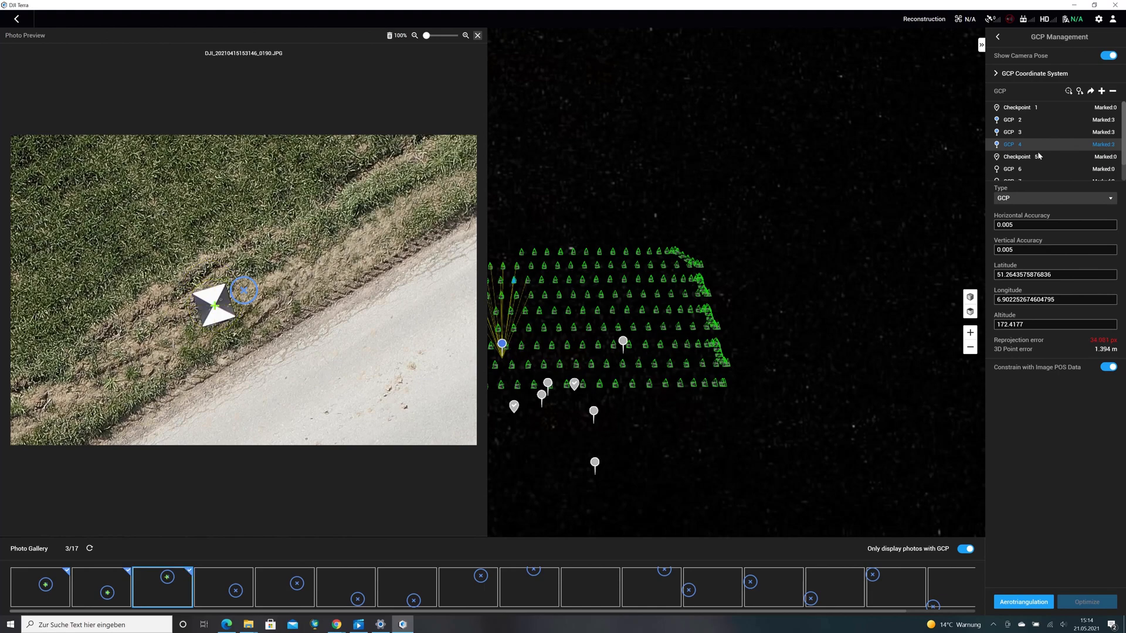
Open checkpoint 5's first photo and mark the target centre of GCP 8 in its second and third photos
click(1037, 156)
click(46, 586)
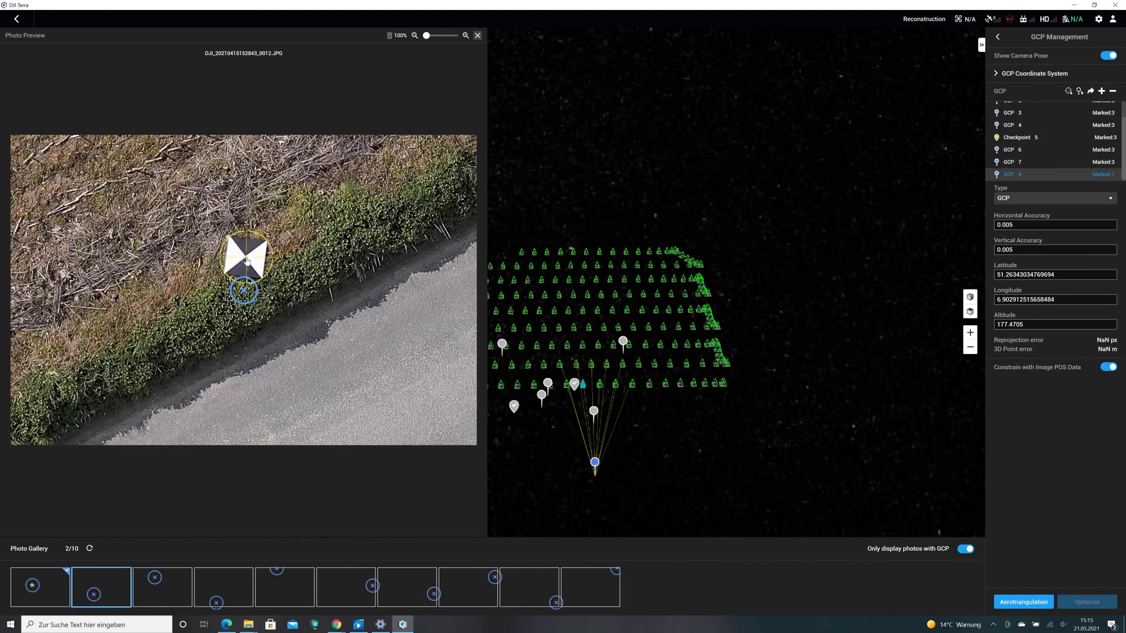
click(245, 256)
click(162, 586)
click(196, 265)
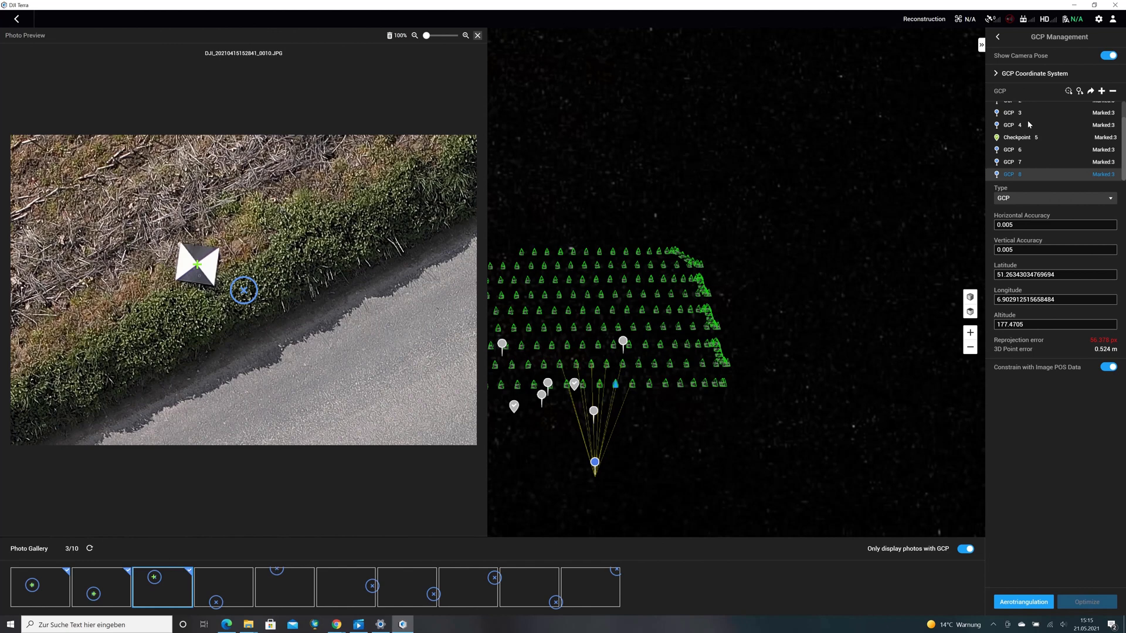
Run the aerotriangulation with the marked ground control points and checkpoints
click(749, 297)
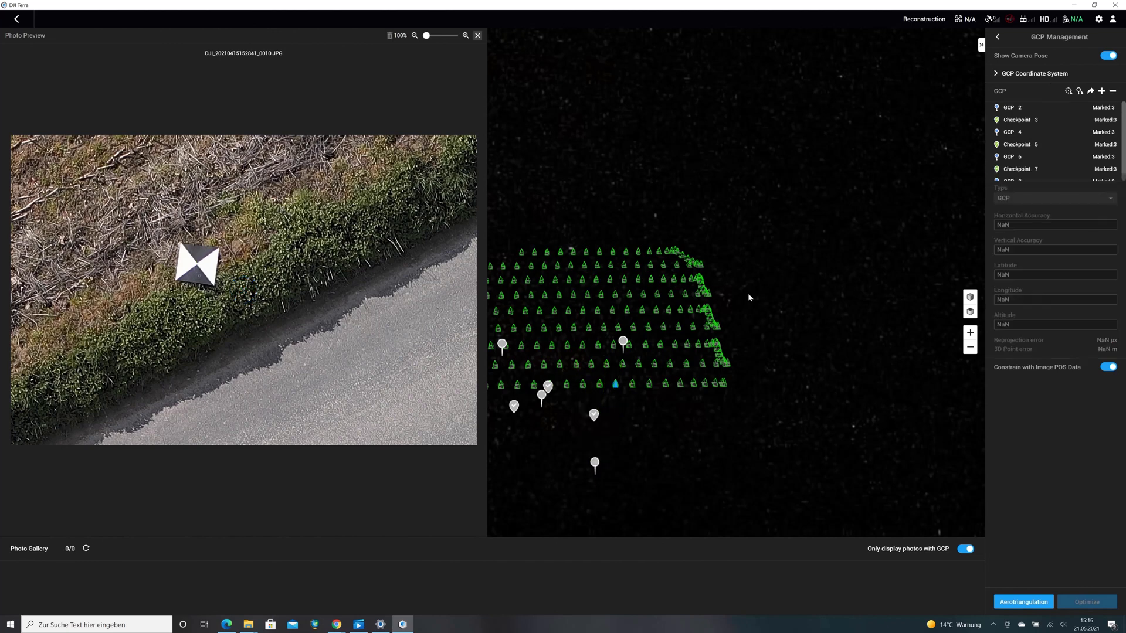
click(1012, 608)
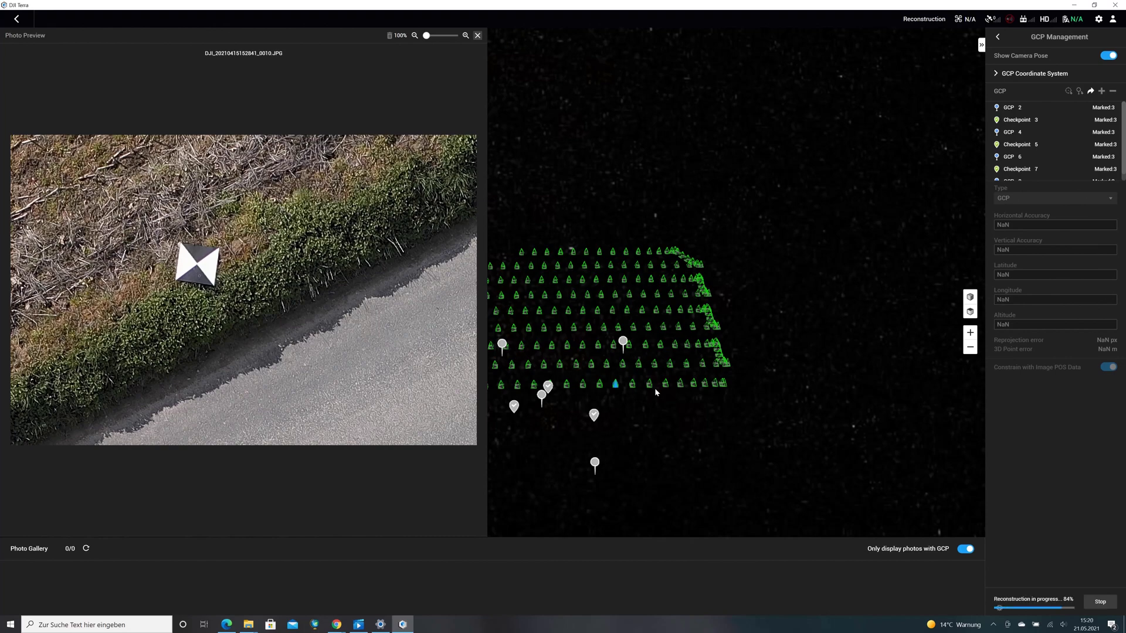
scroll(188, 259, down, 5)
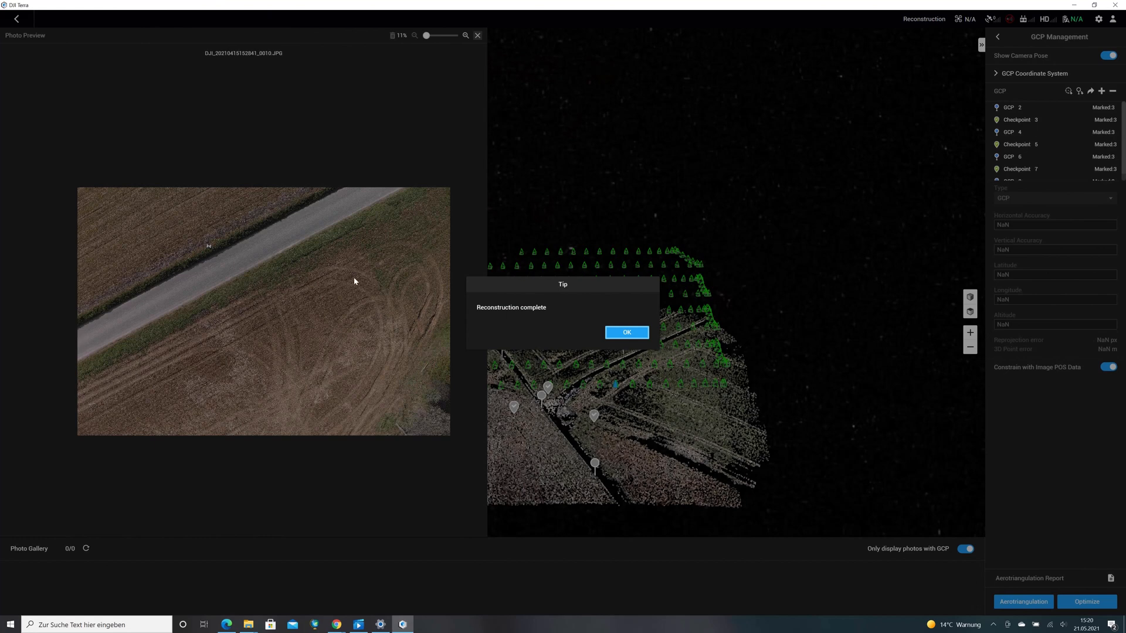
click(632, 334)
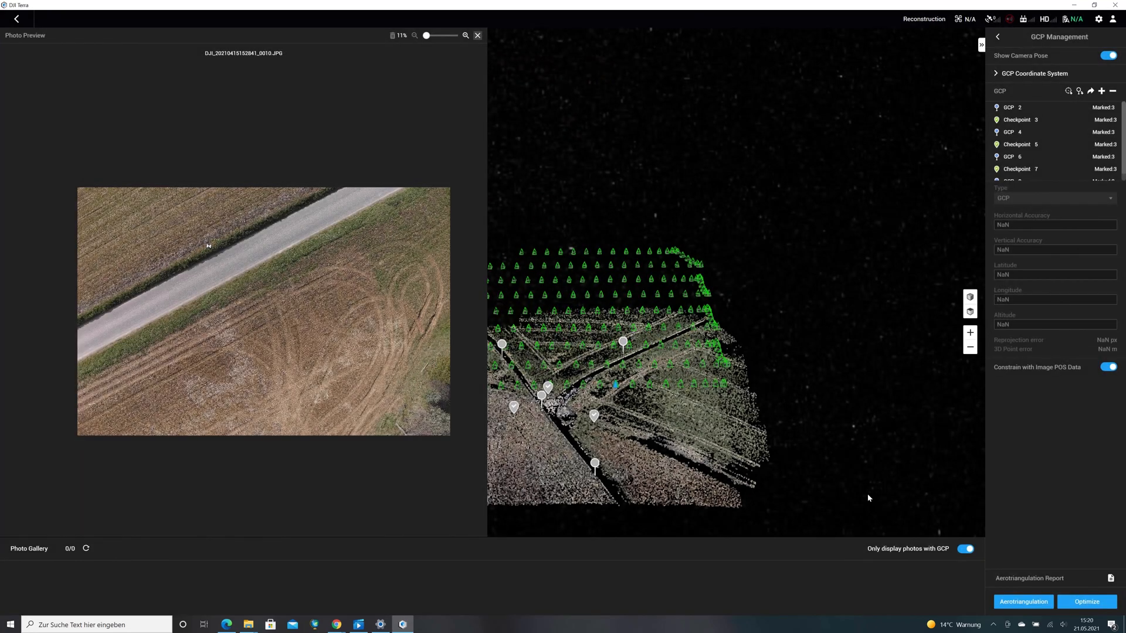
Inspect at close range how the projected position of GCP 2 matches its marks in the first three photos
click(1012, 108)
middle_drag(582, 358, 680, 311)
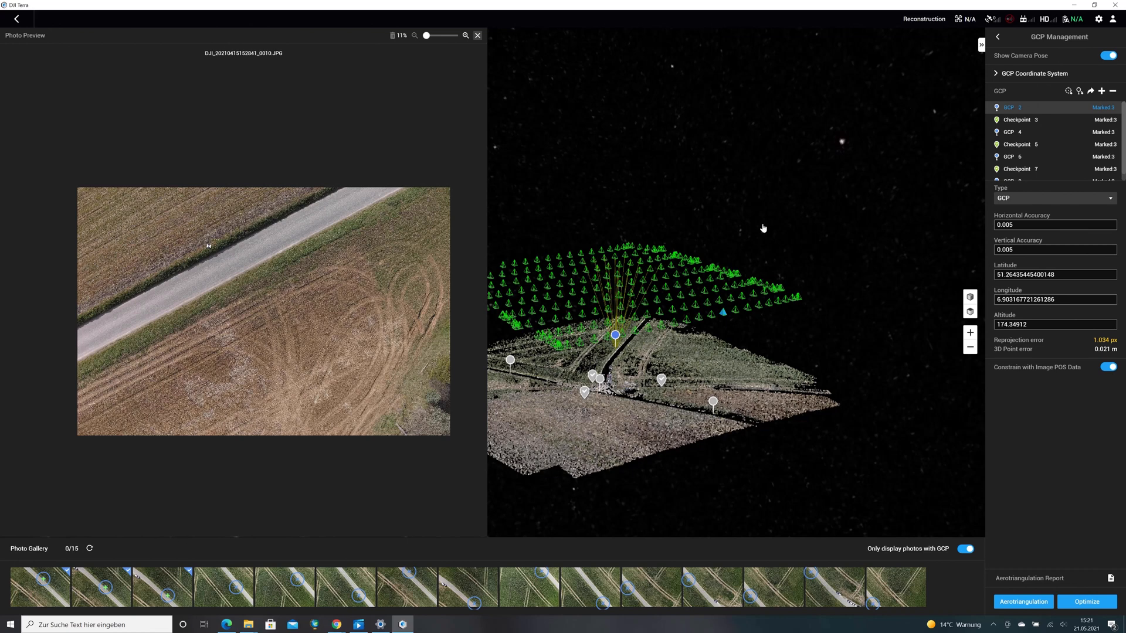
click(38, 602)
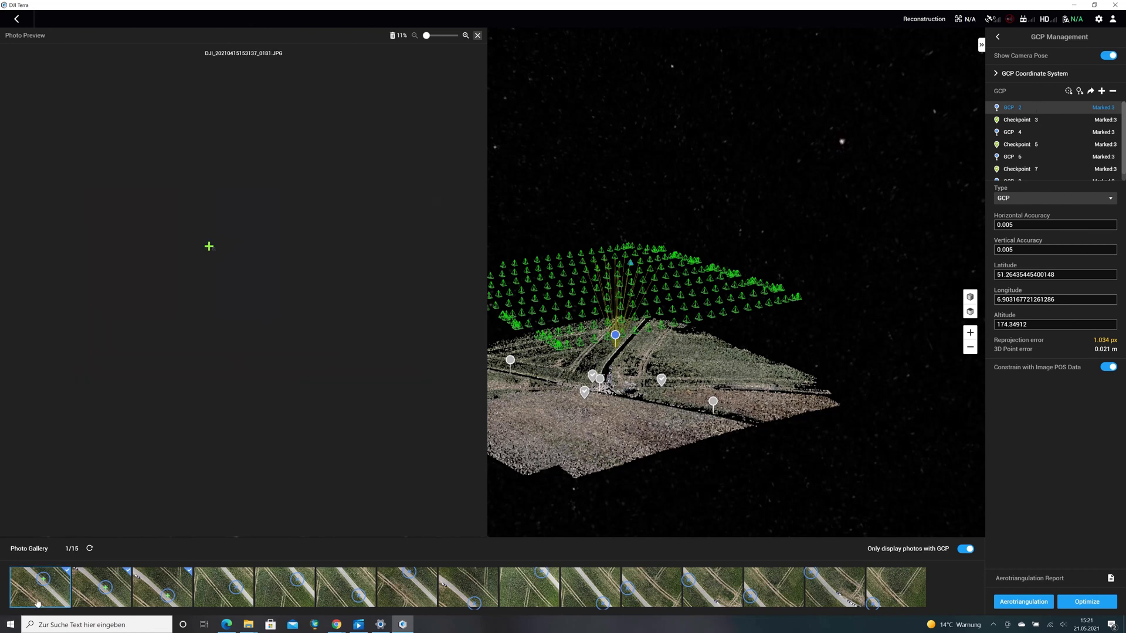
scroll(242, 295, up, 10)
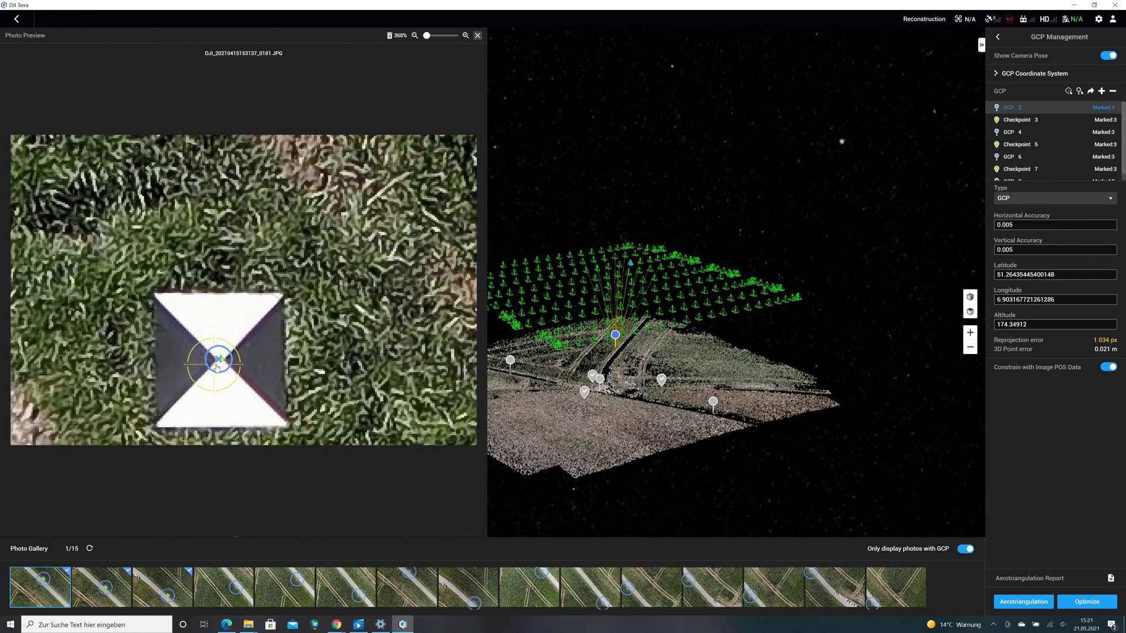
click(109, 589)
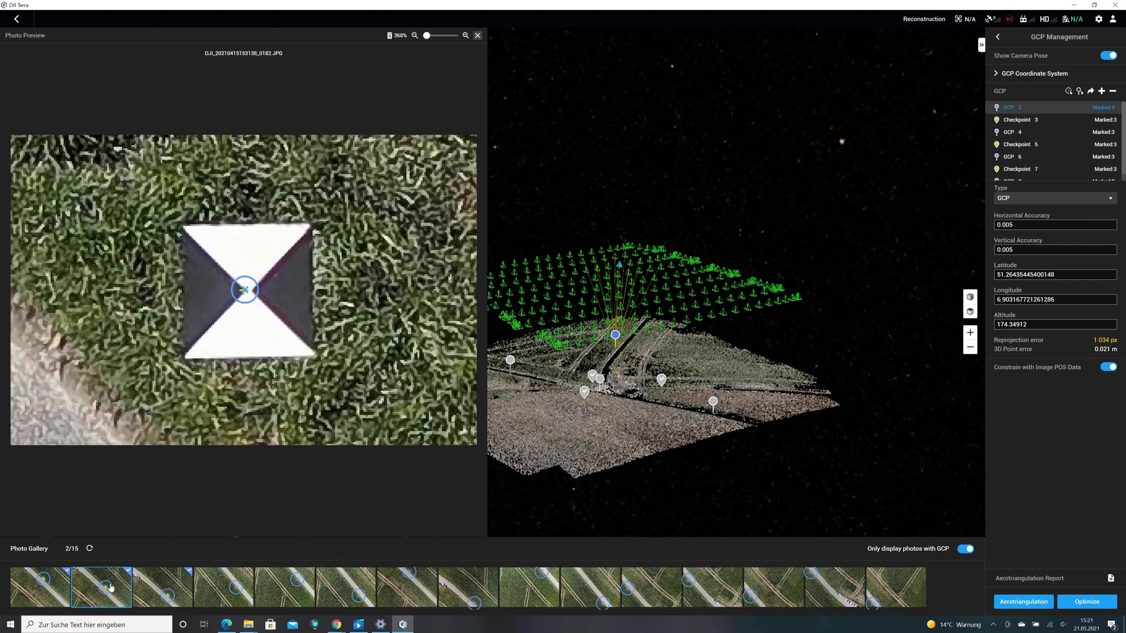
click(183, 580)
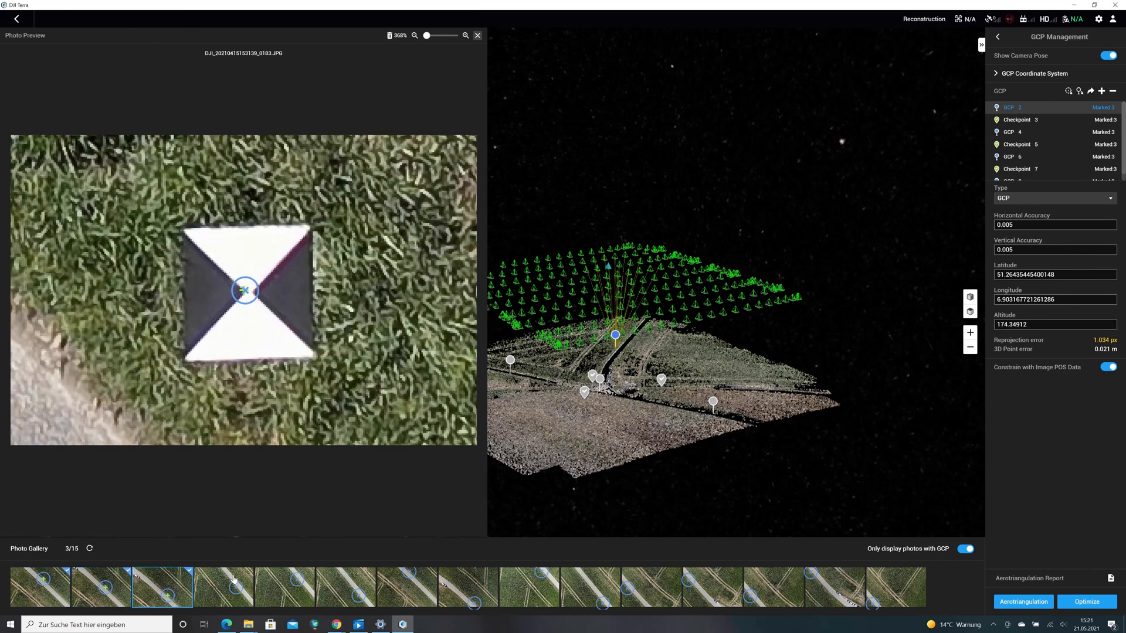
Check GCP 2 in its remaining photos and mark its target centre in the twelfth and sixth ones
click(235, 580)
click(288, 588)
click(468, 591)
click(526, 594)
click(725, 588)
click(240, 288)
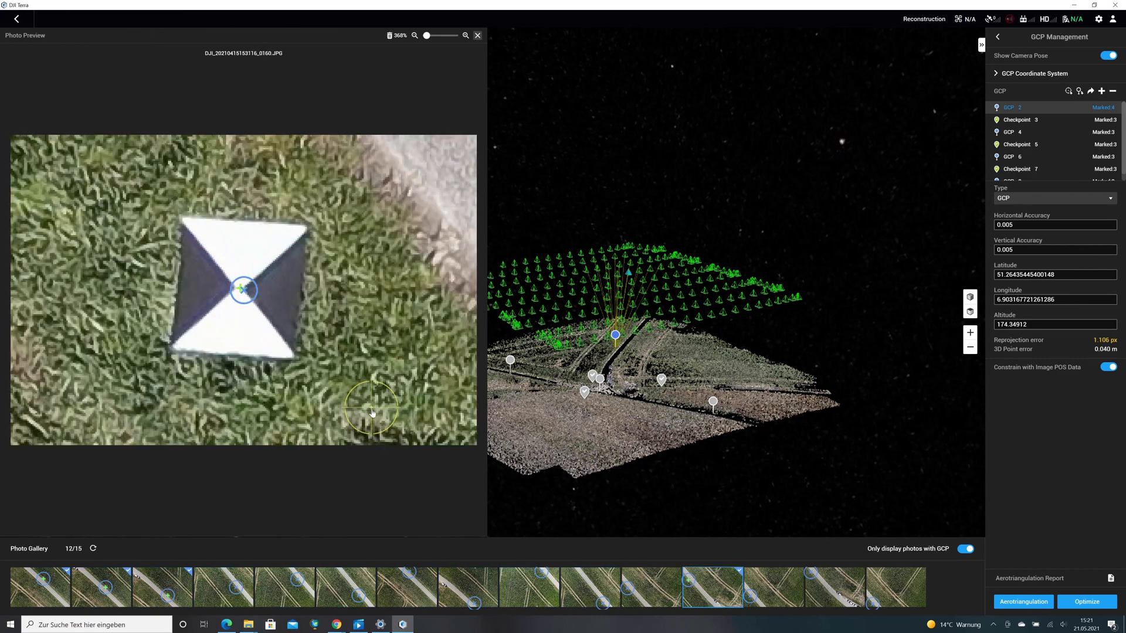
click(835, 589)
click(887, 591)
click(347, 588)
click(241, 287)
click(288, 588)
Go through the photos of checkpoint 3 and mark its target centre in the fifth one
click(1046, 119)
click(104, 588)
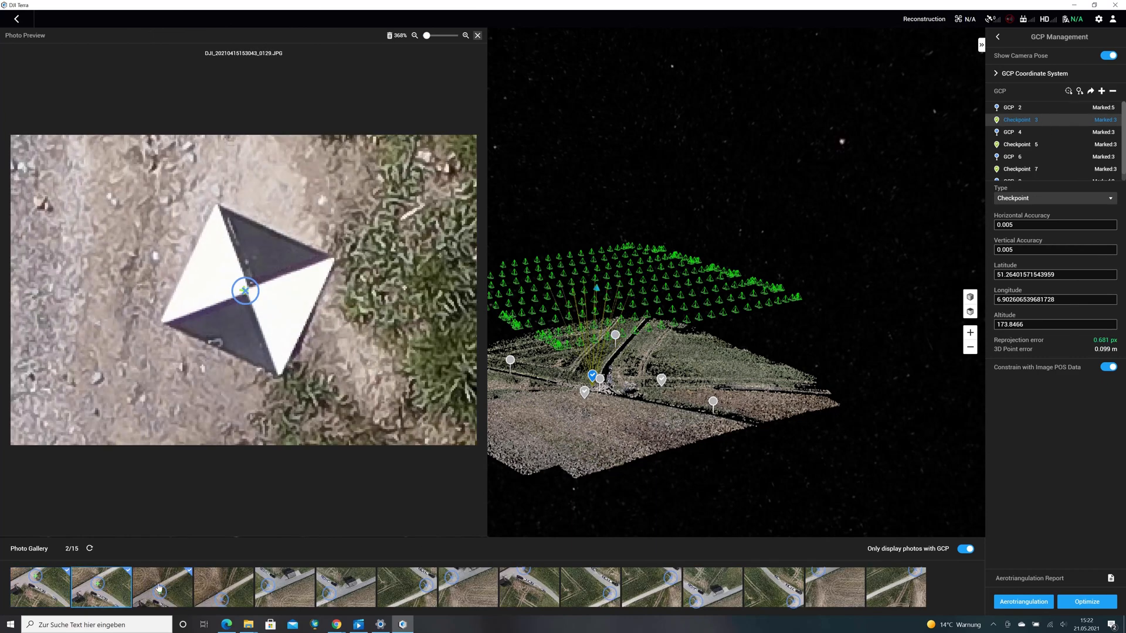
click(224, 588)
click(284, 588)
click(241, 289)
click(346, 588)
click(468, 588)
click(590, 588)
click(712, 588)
click(834, 588)
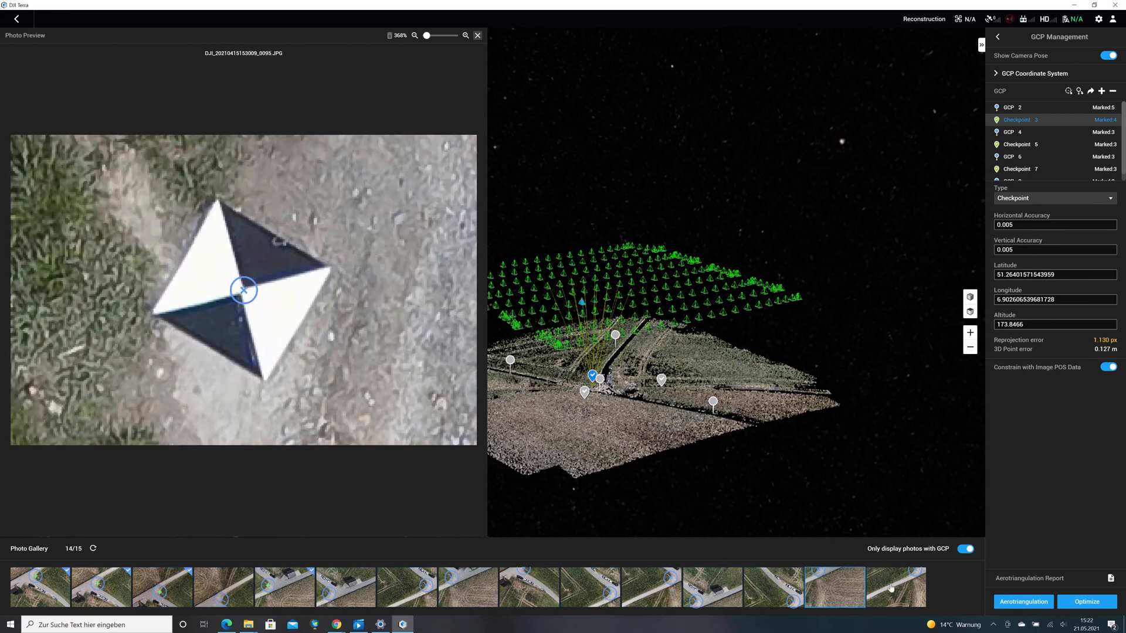
click(890, 588)
Inspect the projected position of GCP 4 in several of its first five photos
click(1046, 132)
click(40, 588)
click(163, 589)
click(224, 588)
click(284, 588)
Optimize the aerotriangulation with the additional marks
click(1091, 601)
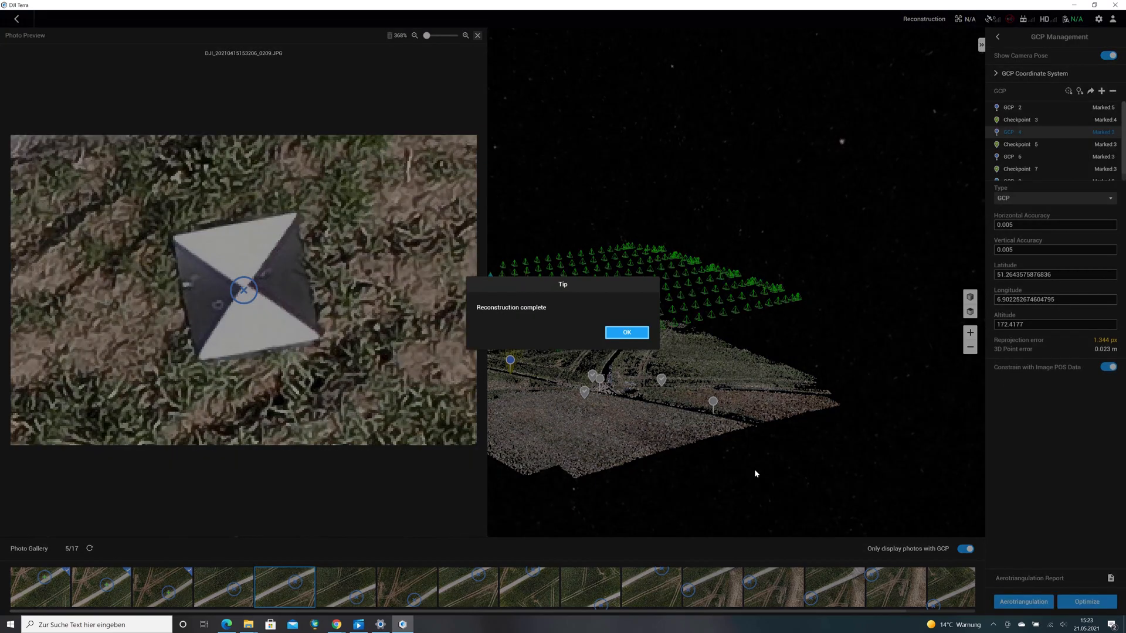
click(610, 334)
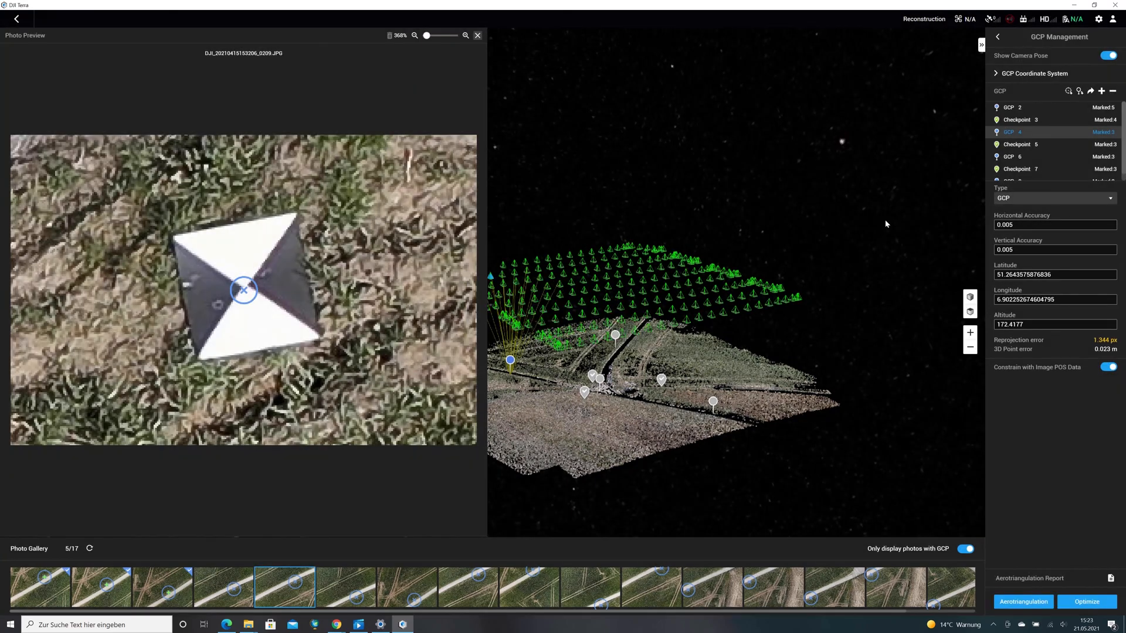
Check the reprojection and 3D point errors of individual control points and checkpoints from point 2 through point 8
click(1037, 110)
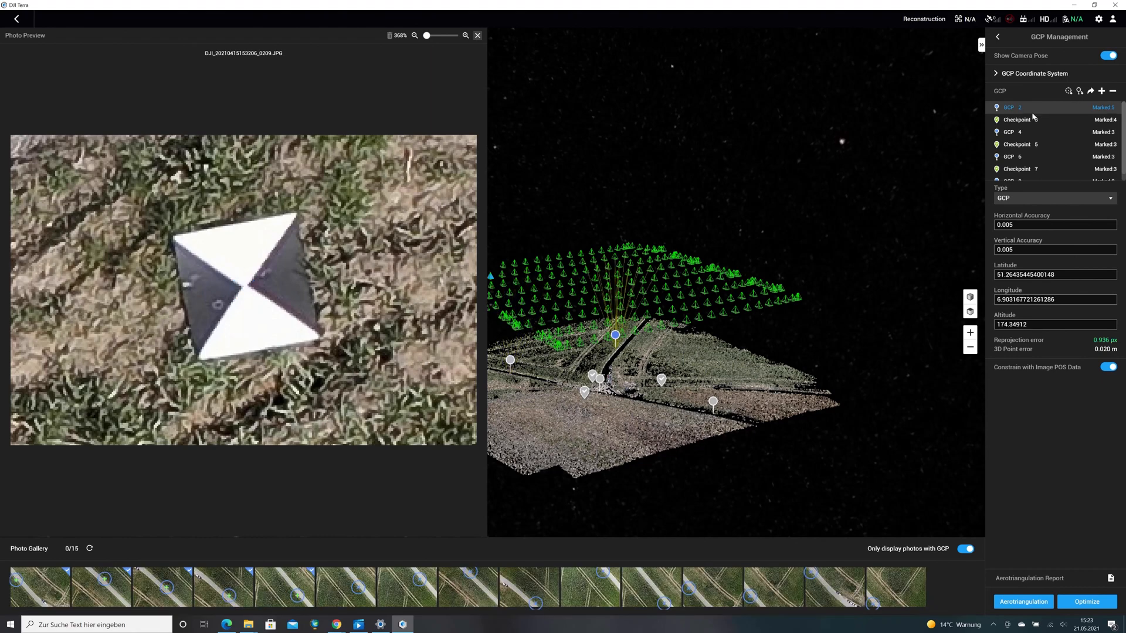
click(1030, 120)
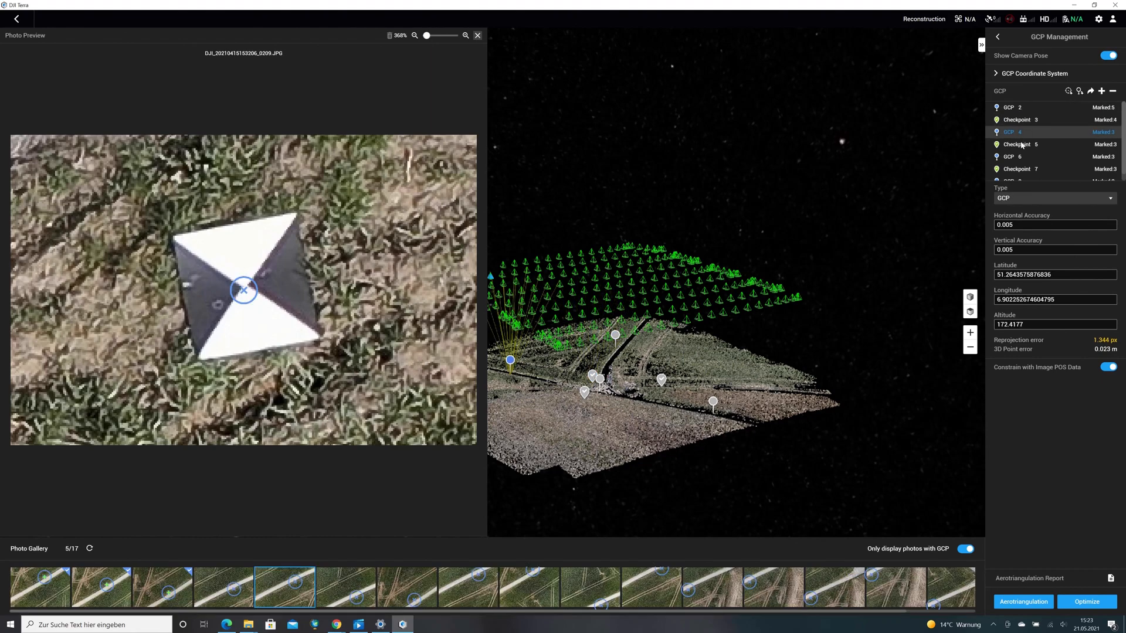
click(1024, 144)
click(1024, 170)
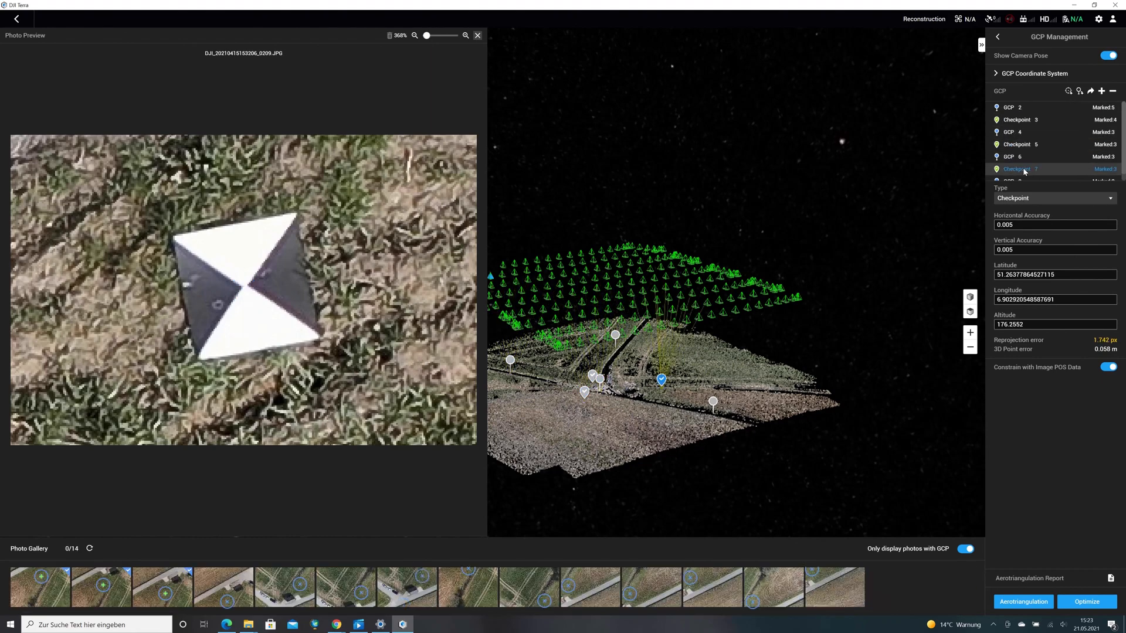
scroll(1021, 170, down, 1)
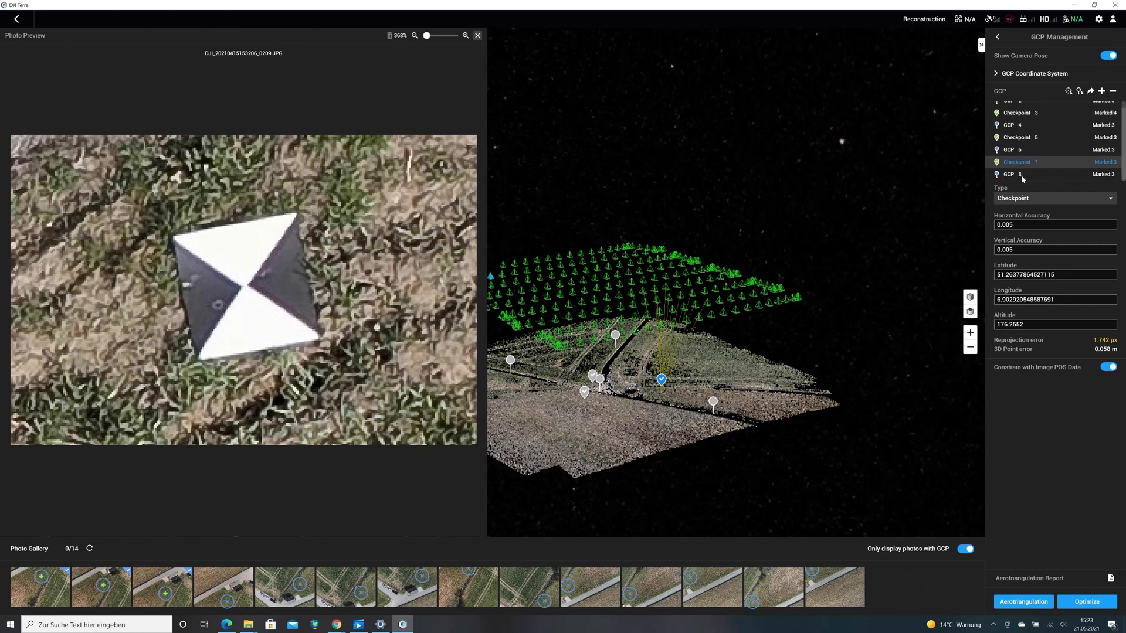
click(1021, 175)
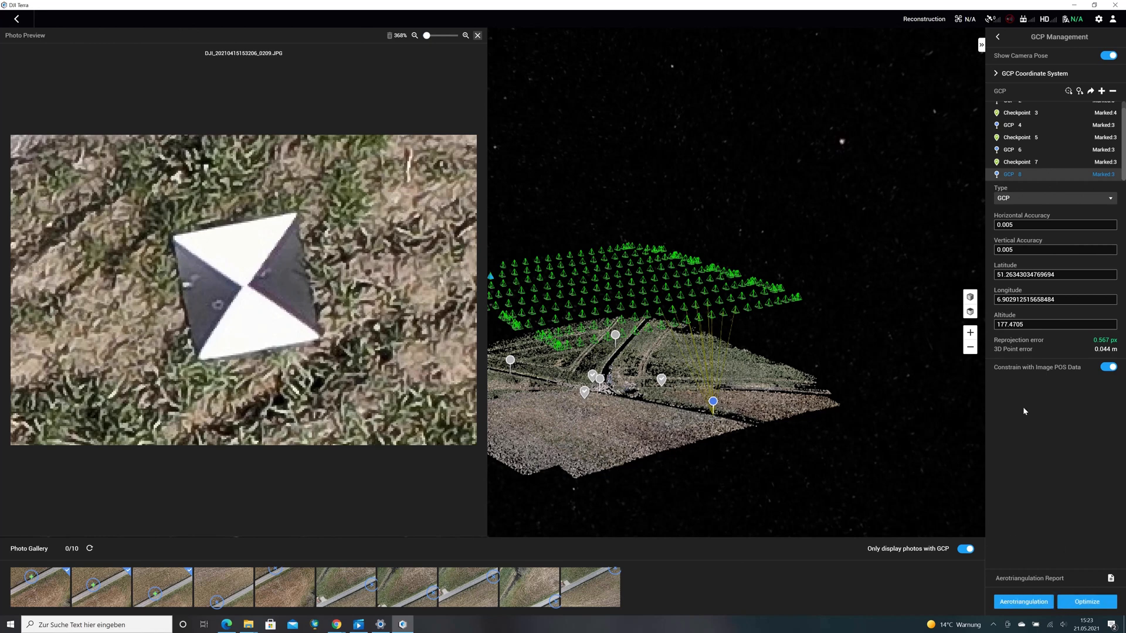
Return to the P1 test mission and run its 3D model reconstruction without saving a copy of the photos
click(995, 39)
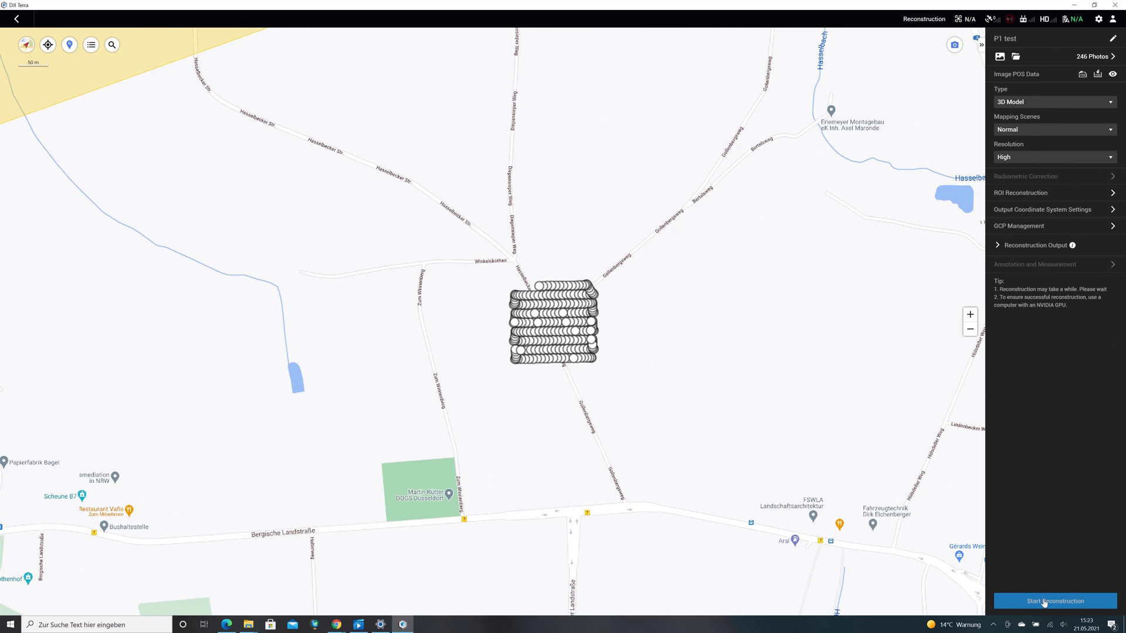
click(1044, 602)
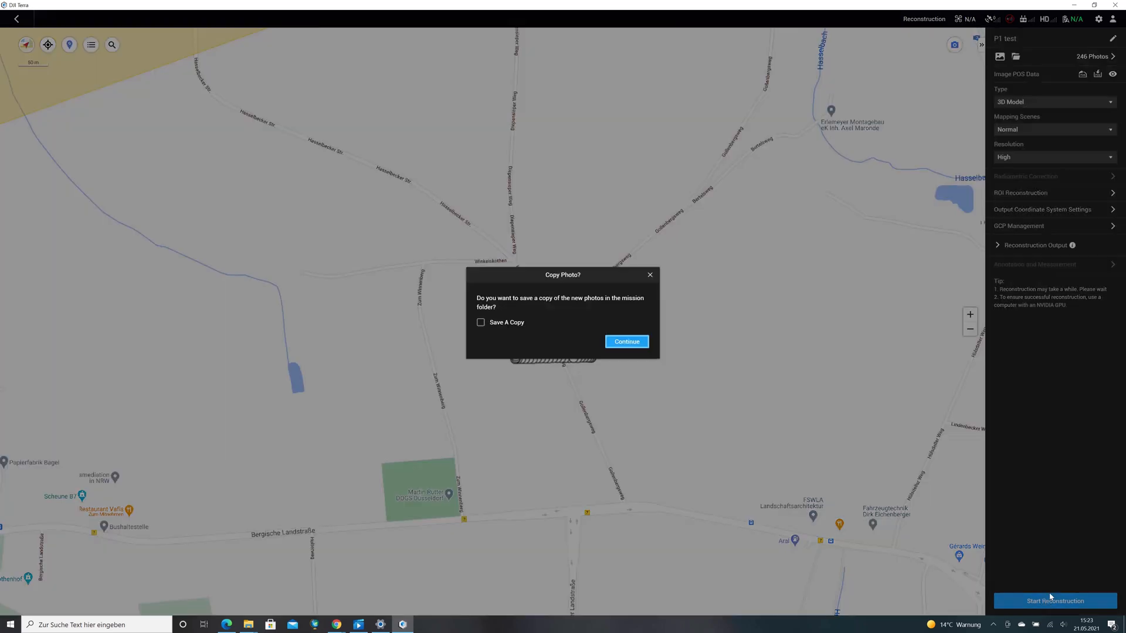
click(623, 345)
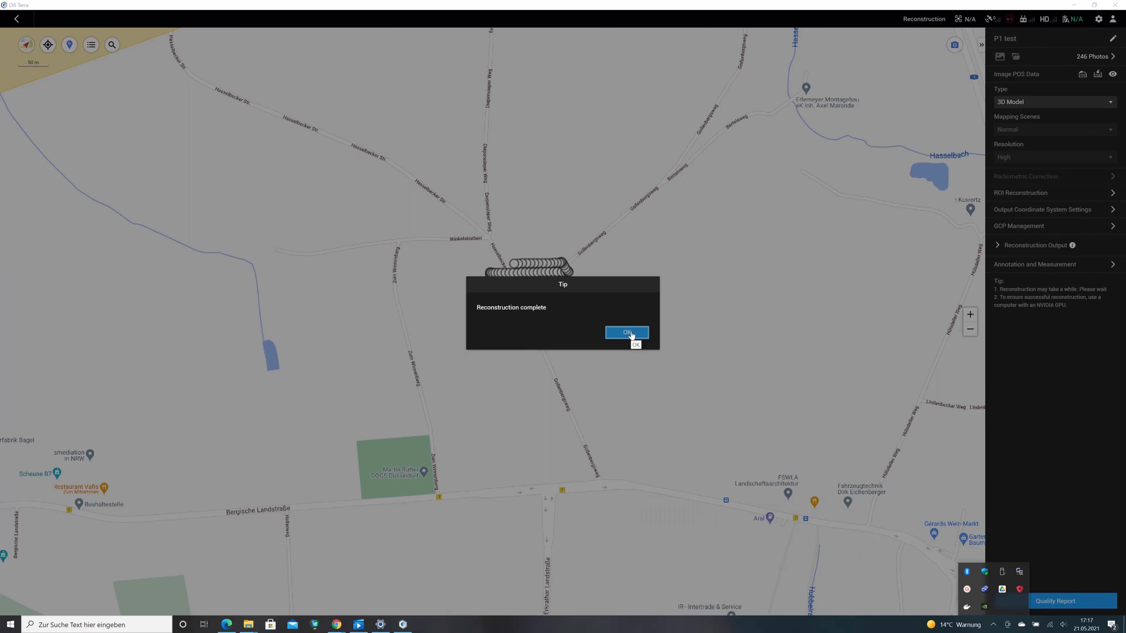
click(627, 332)
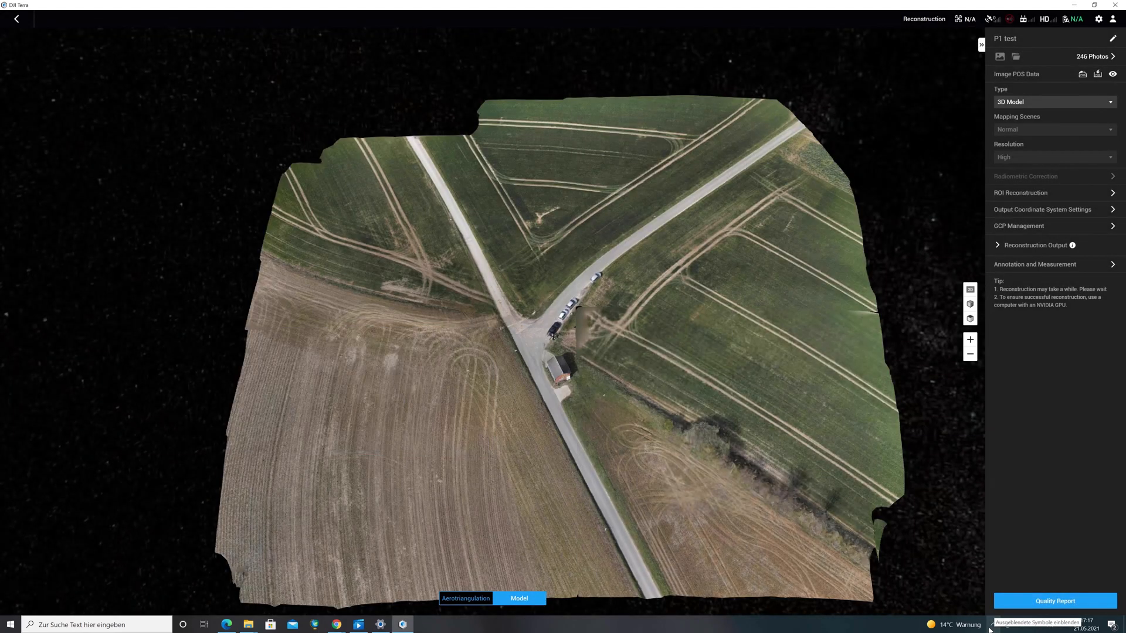
Examine the reconstructed 3D model from an oblique angle, up close around the small building and parked cars
mouse_move(561, 387)
middle_down()
mouse_move(587, 288)
mouse_move(927, 306)
mouse_move(915, 306)
middle_up()
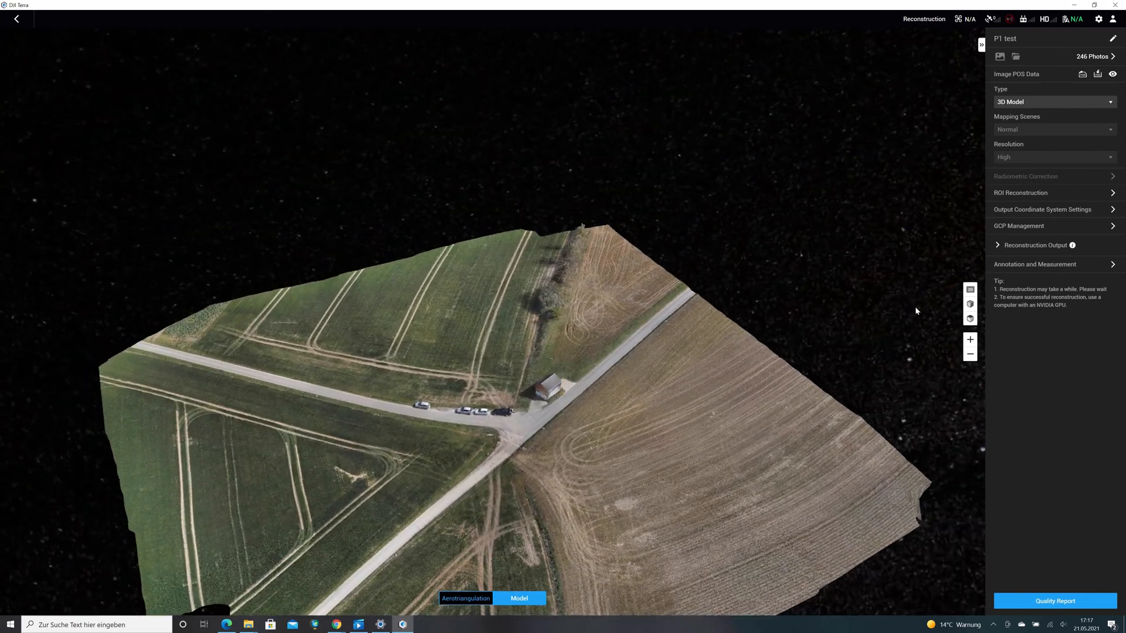
scroll(529, 403, up, 3)
scroll(529, 403, up, 5)
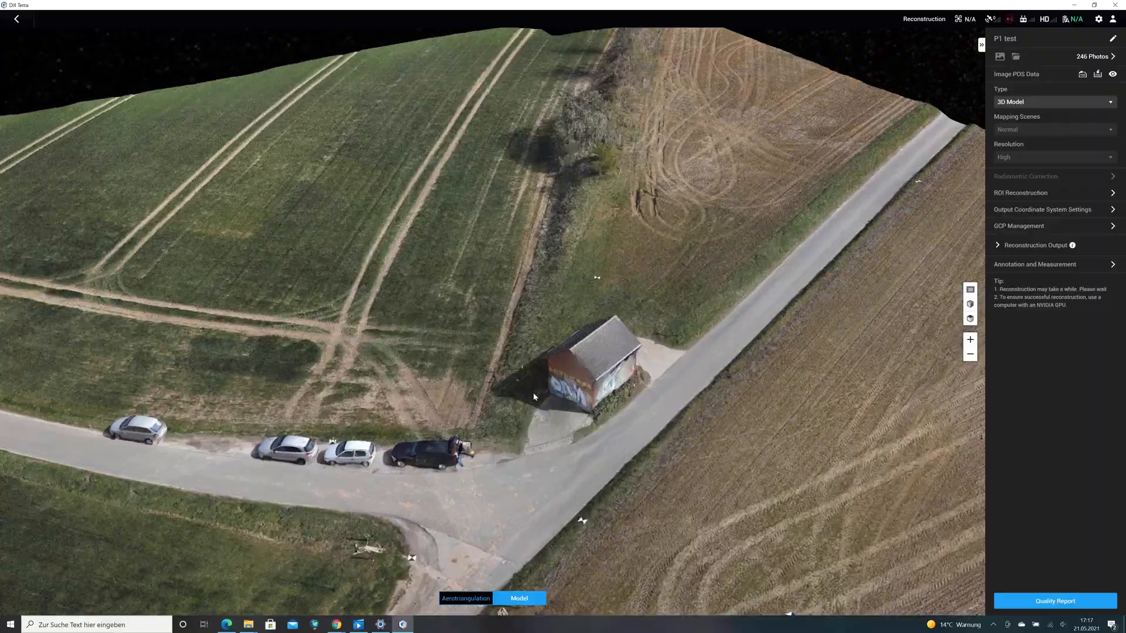
Examine the 3D model near ground level around the building and parked cars, ending with a top-down view of the whole site
middle_drag(532, 393, 652, 452)
scroll(631, 469, down, 8)
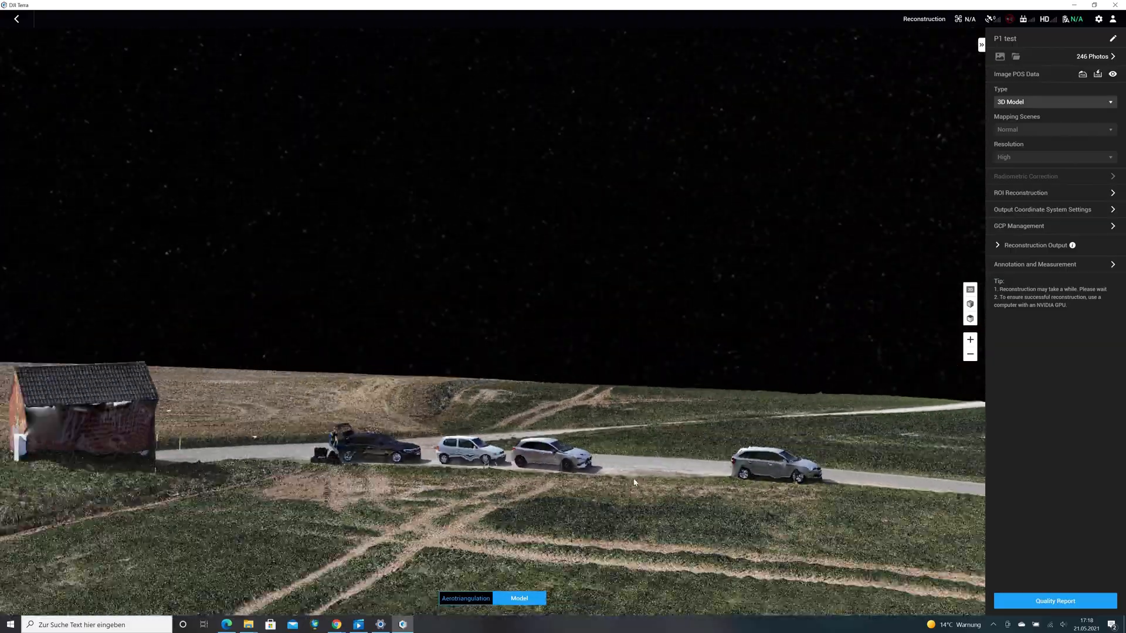
middle_drag(591, 509, 617, 493)
click(970, 318)
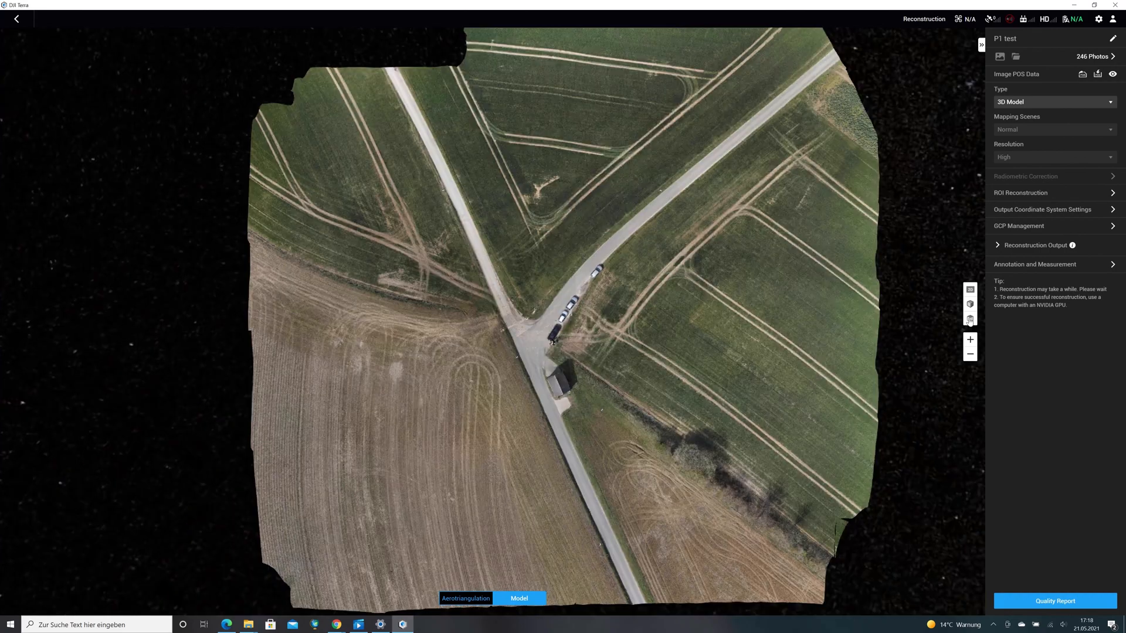
Measure the coordinates of single points on the roads of the 3D model
click(1112, 267)
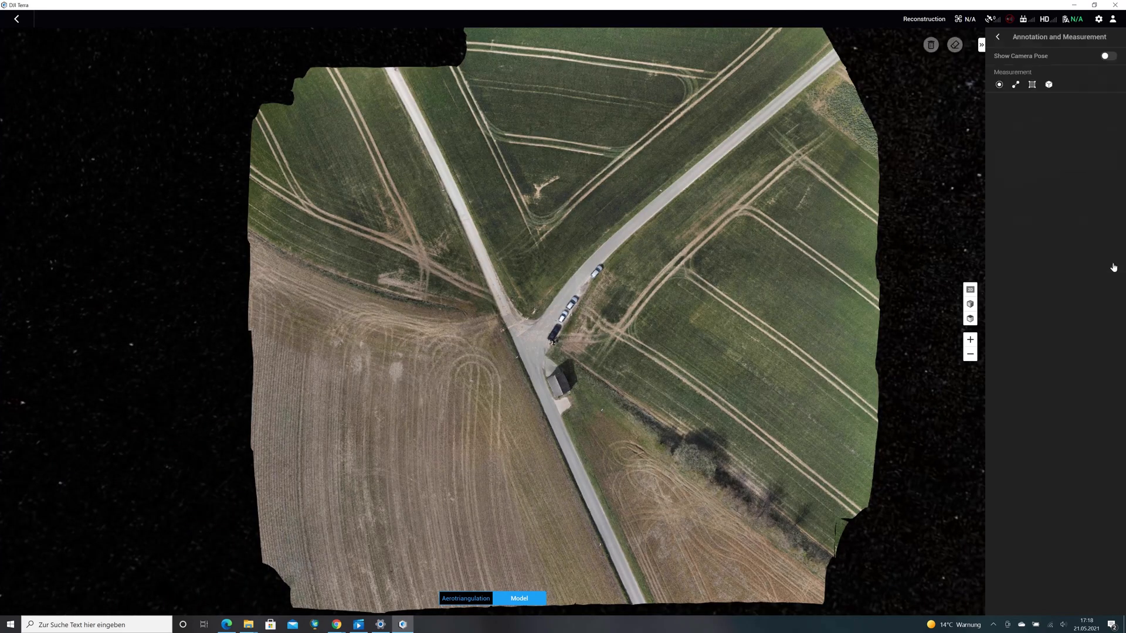
click(1015, 84)
click(999, 86)
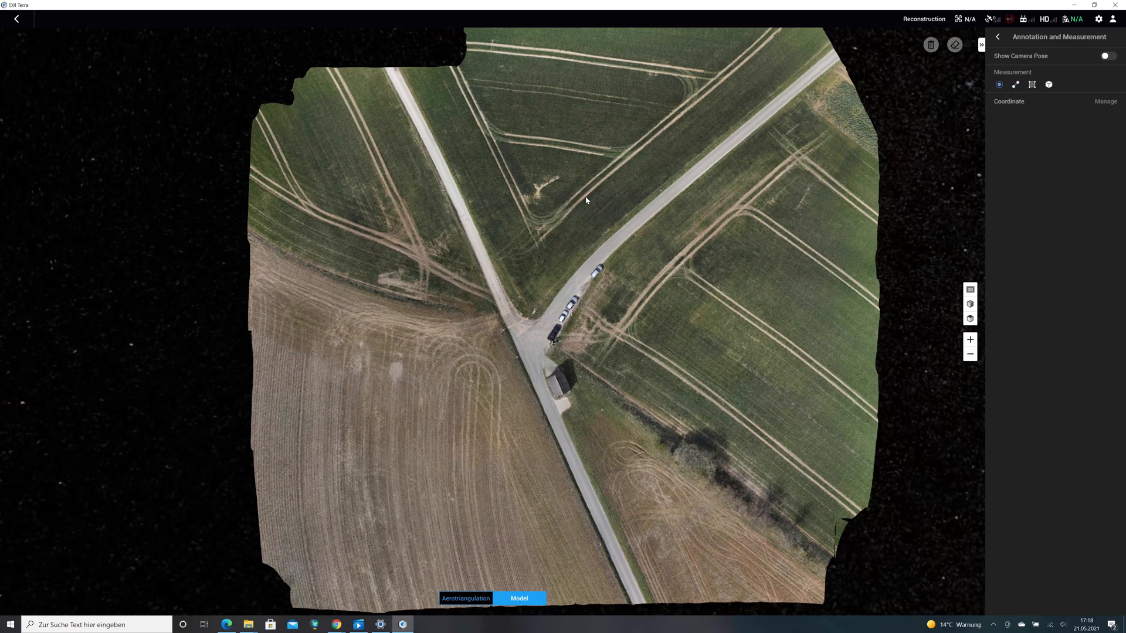
click(479, 262)
click(691, 187)
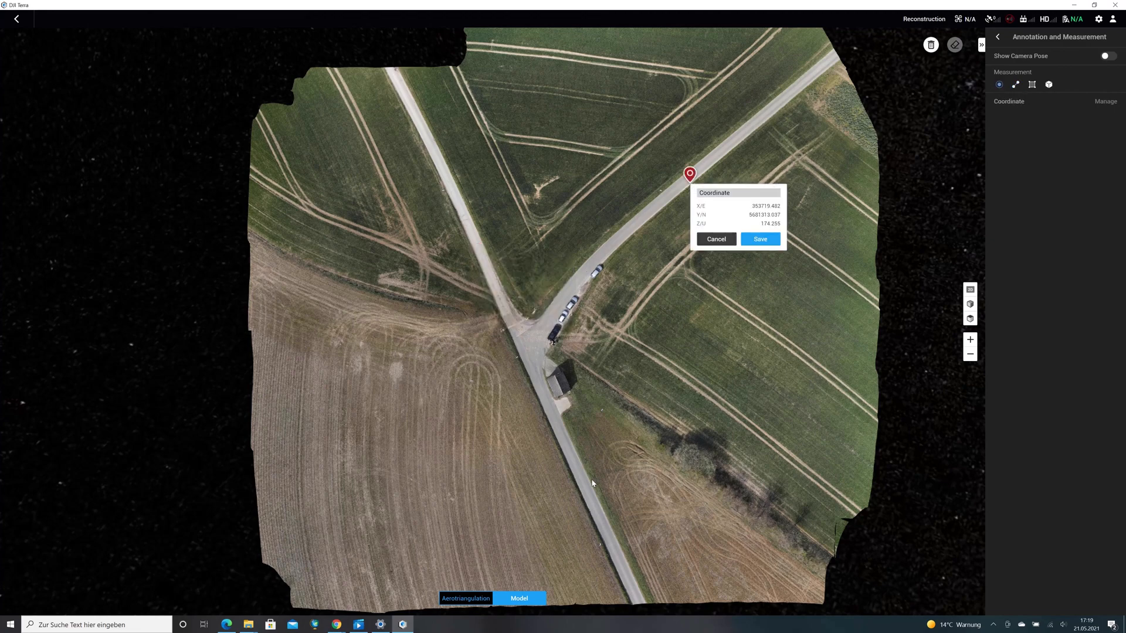
click(585, 480)
Measure the distance along the straight road, from north of the junction to past the small building
click(1015, 84)
click(451, 170)
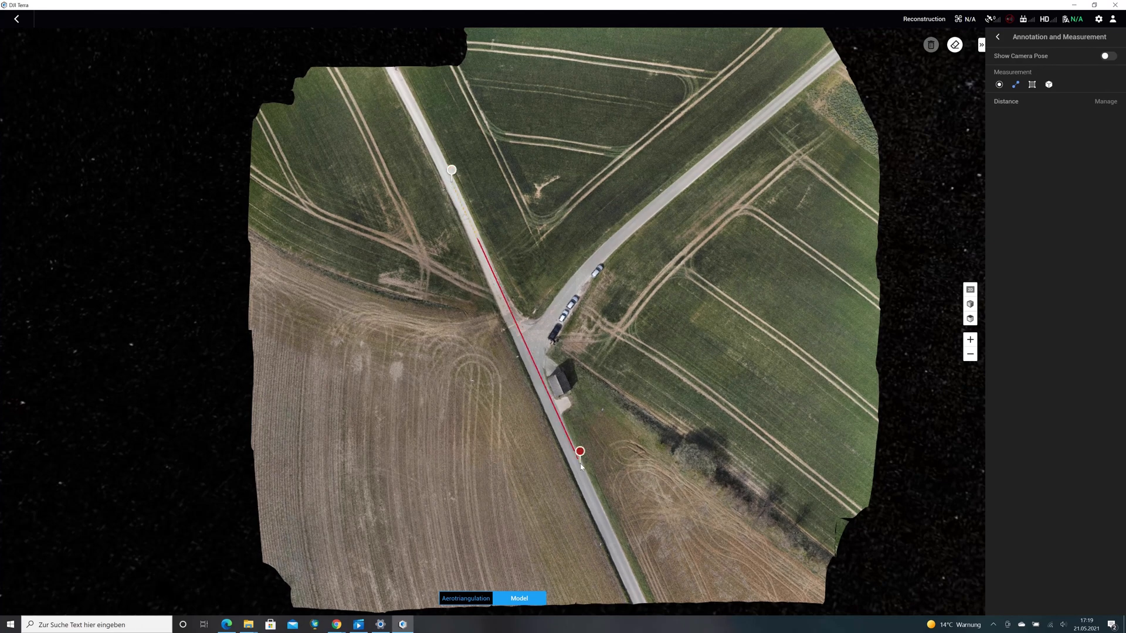
click(580, 451)
Measure the area of a polygon in the green field between the two roads
click(1032, 85)
click(497, 114)
click(569, 107)
click(583, 157)
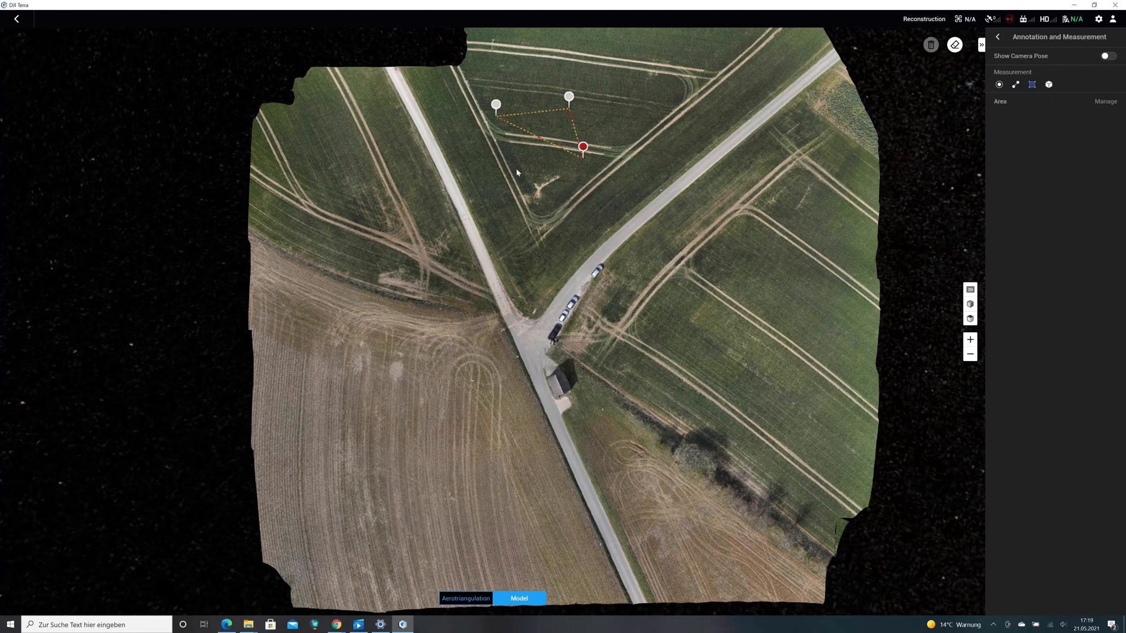
click(516, 167)
click(586, 216)
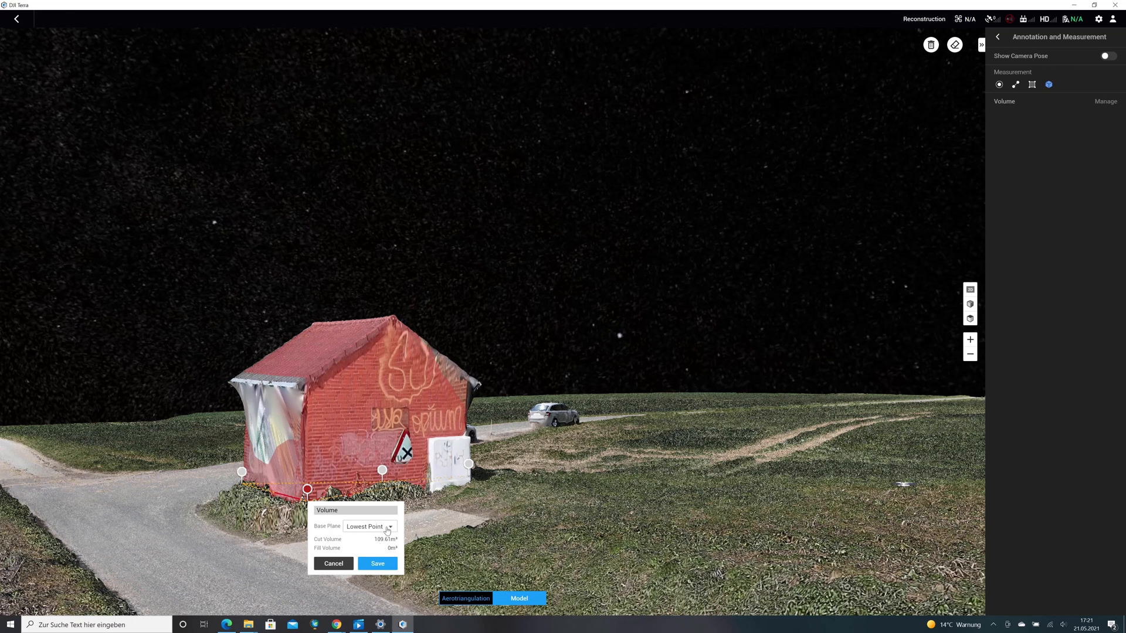
Compare the brick building's volume using the Mean Plane and Lowest Point base planes, and discard the measurement
click(387, 526)
click(389, 535)
click(390, 527)
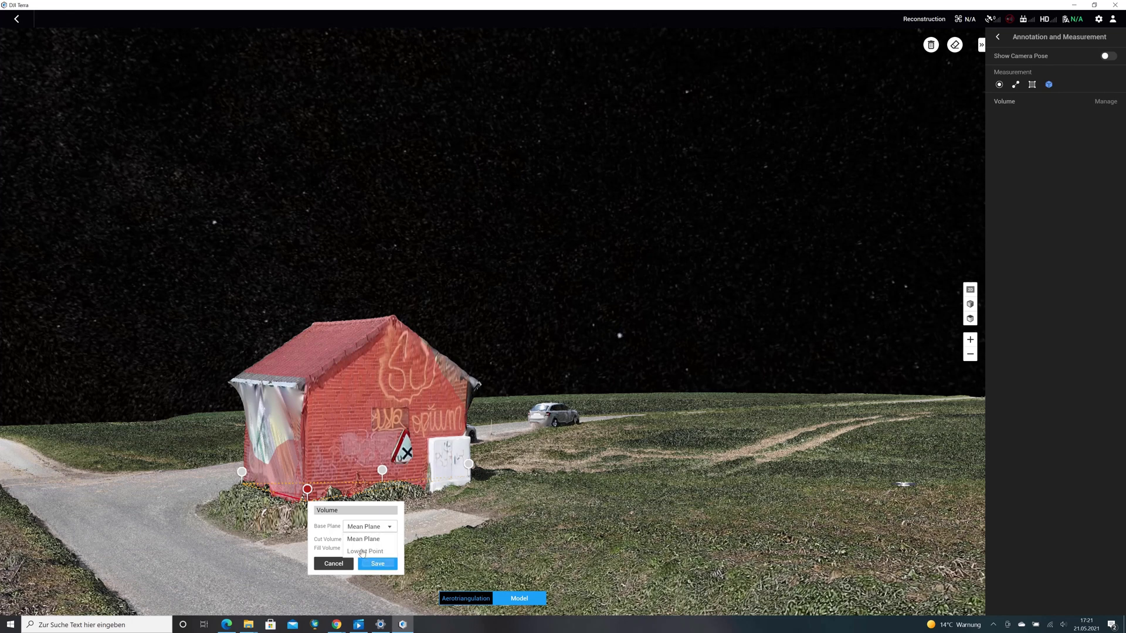
click(393, 546)
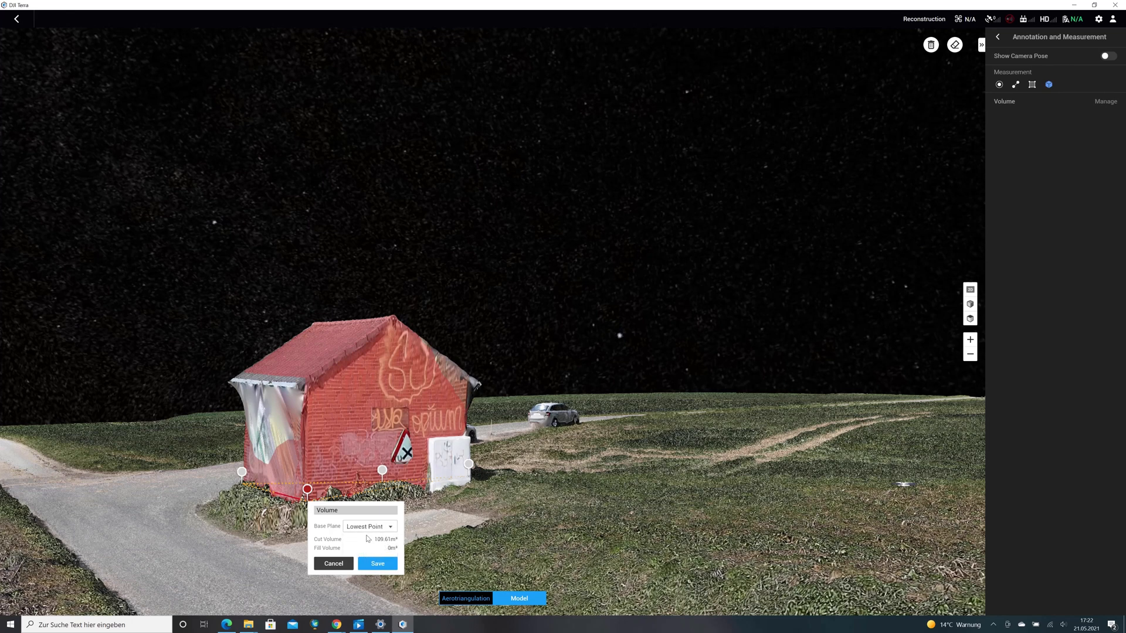
click(334, 563)
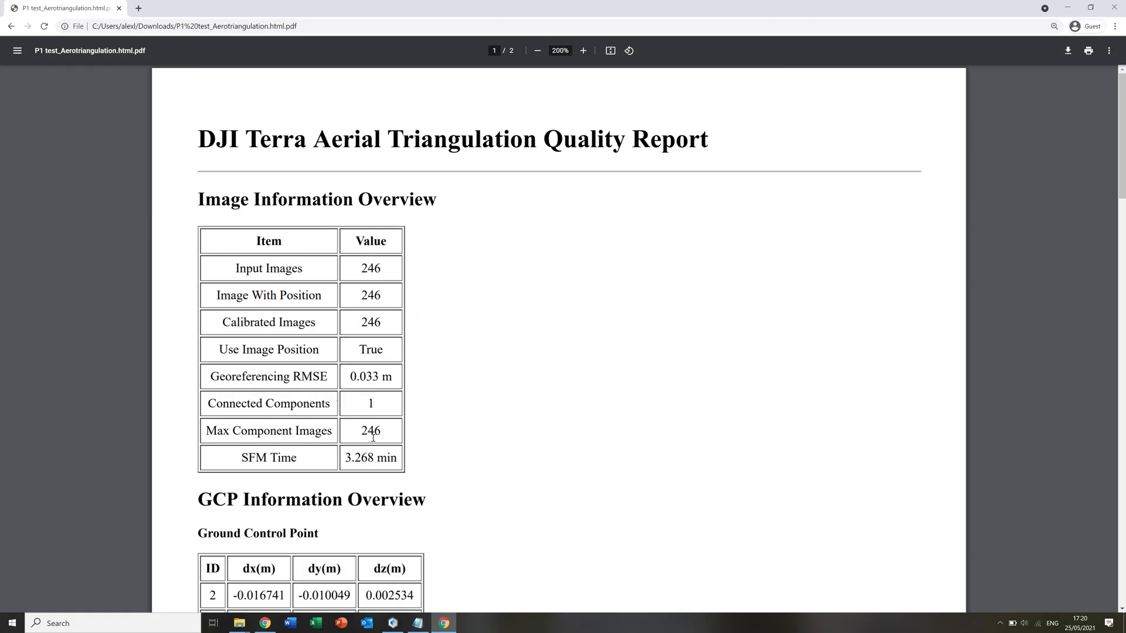
Review the aerial triangulation quality report's image overview, control and check point errors, RTK status, and camera calibration with its correlation matrix
scroll(373, 438, down, 5)
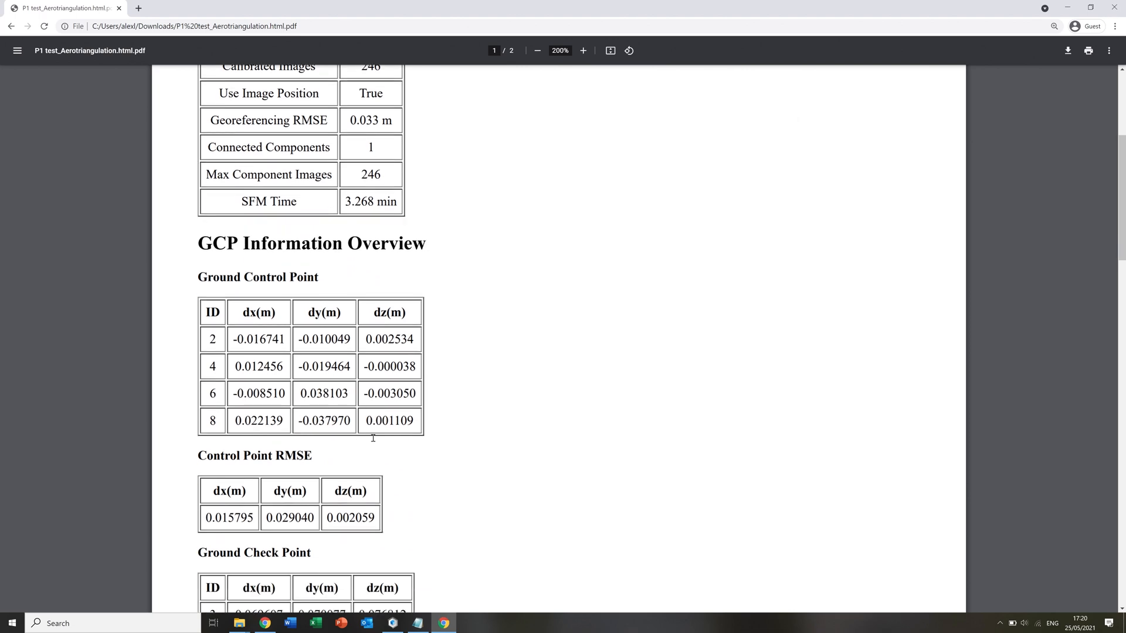
scroll(373, 438, down, 3)
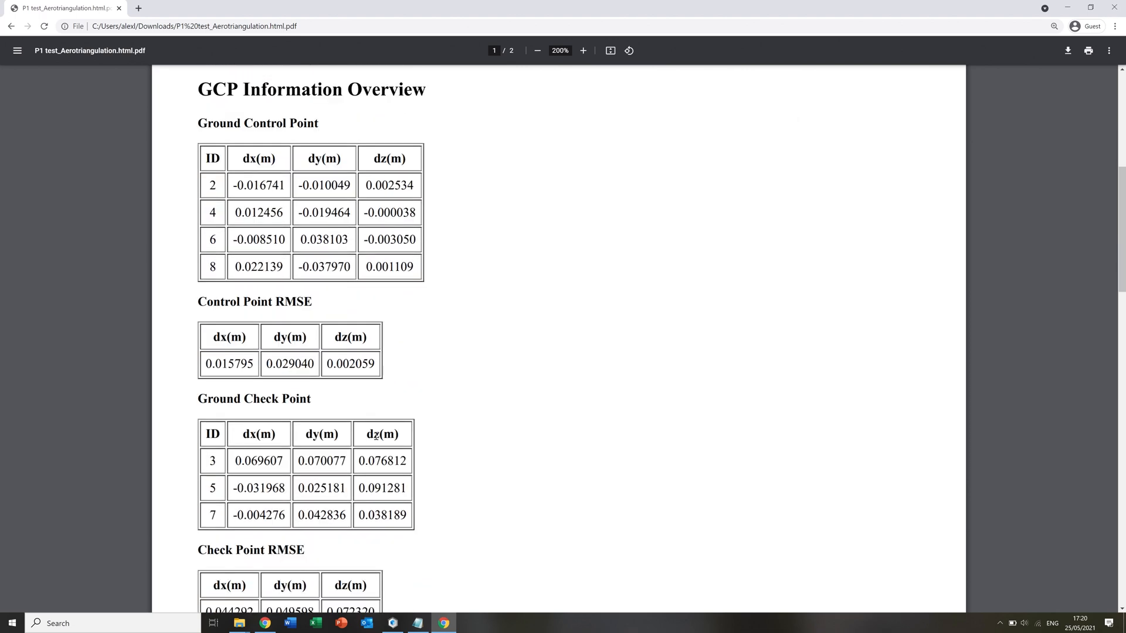
scroll(332, 312, down, 1)
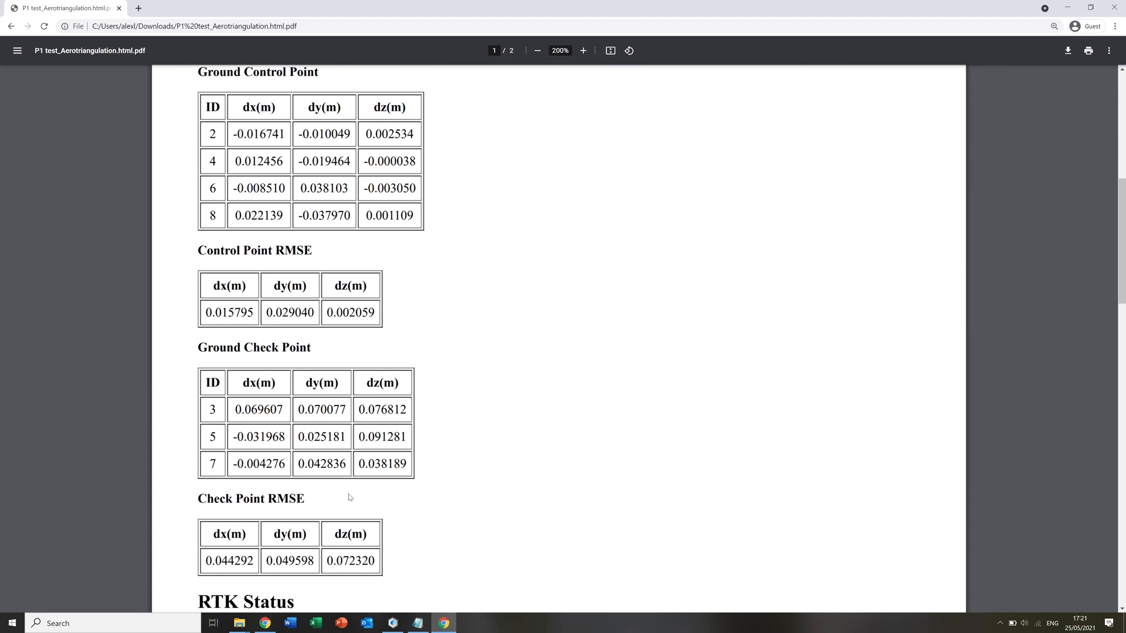
scroll(349, 498, down, 6)
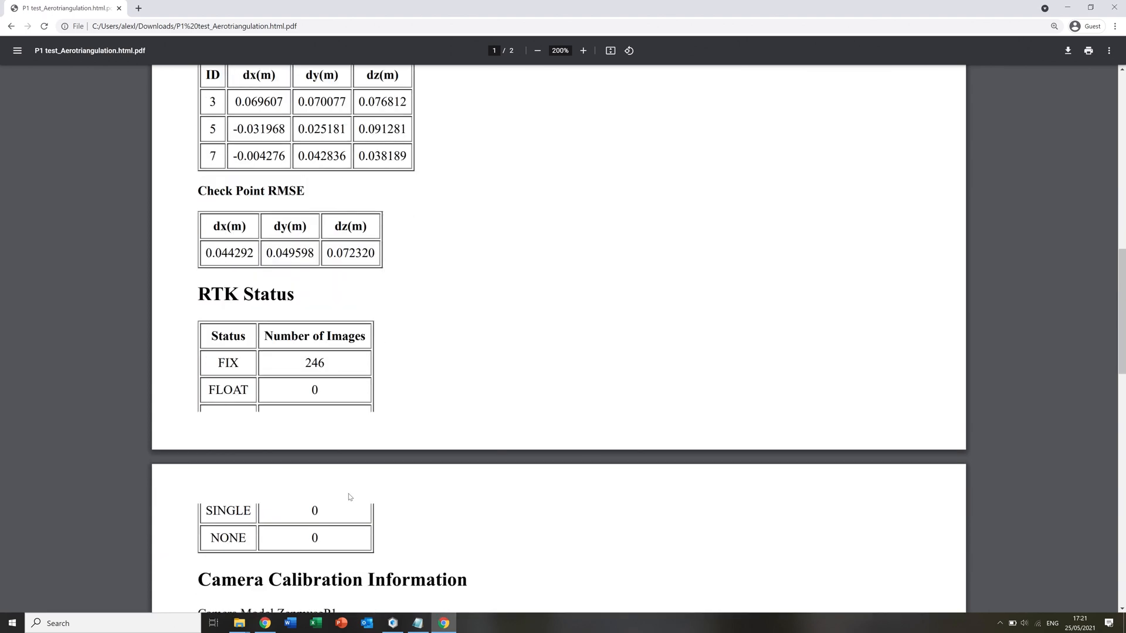
scroll(349, 497, down, 5)
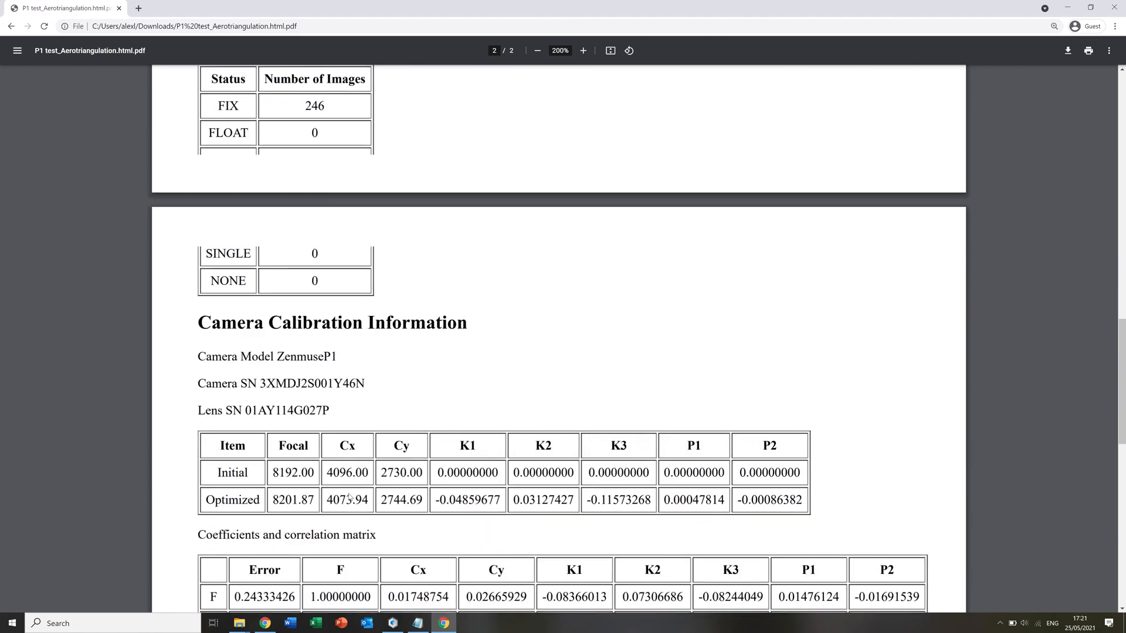
scroll(348, 497, down, 4)
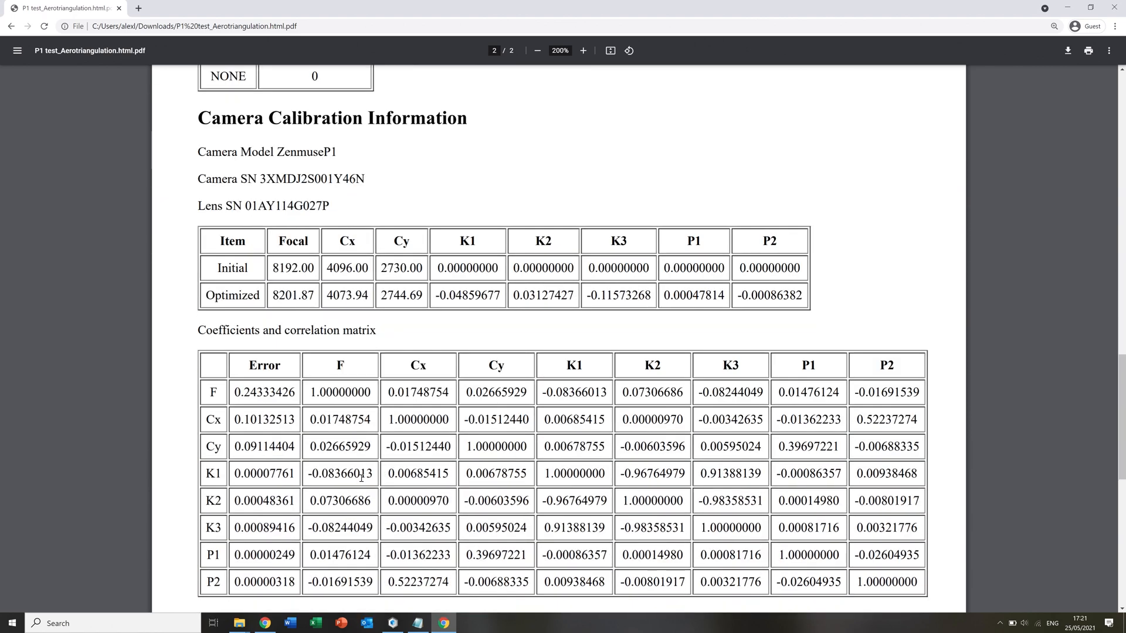
scroll(389, 438, down, 1)
scroll(388, 437, up, 1)
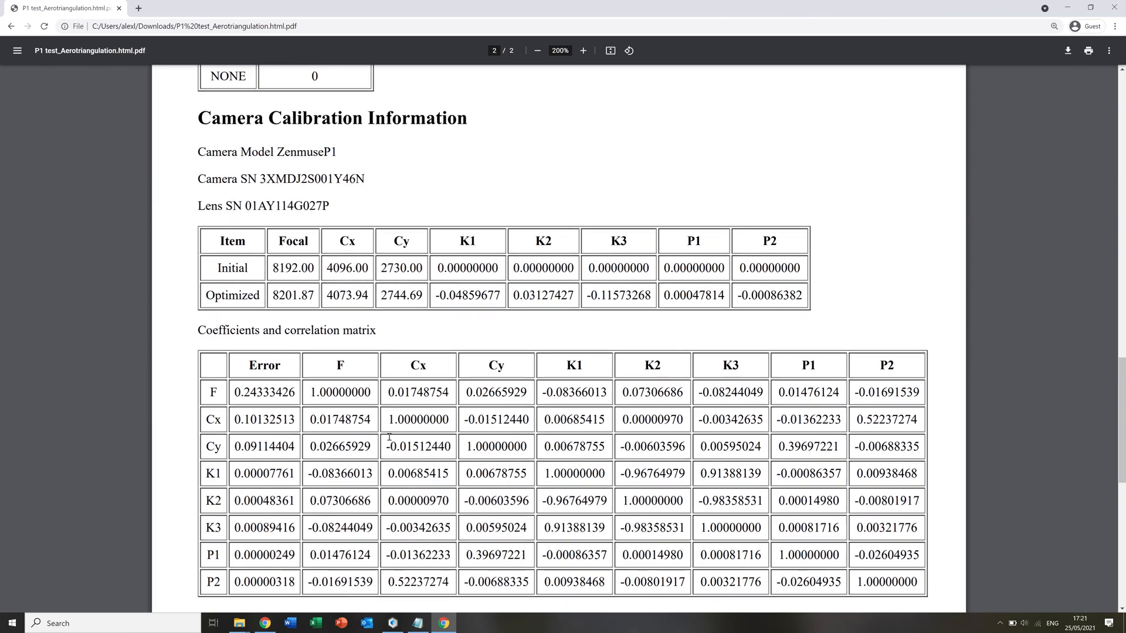